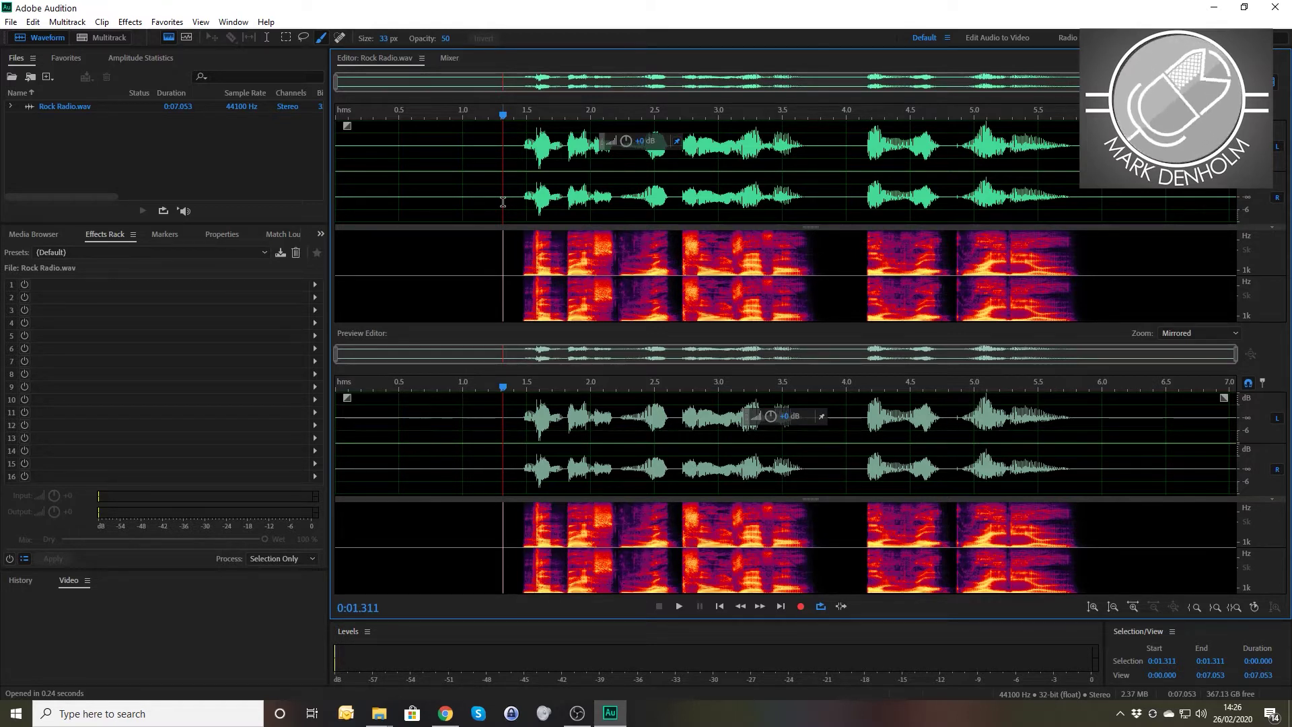
Step: Play back Rock Radio.wav from about 1.35 s to hear the original voice recording
{"action": "left_click", "coordinate": [507, 206]}
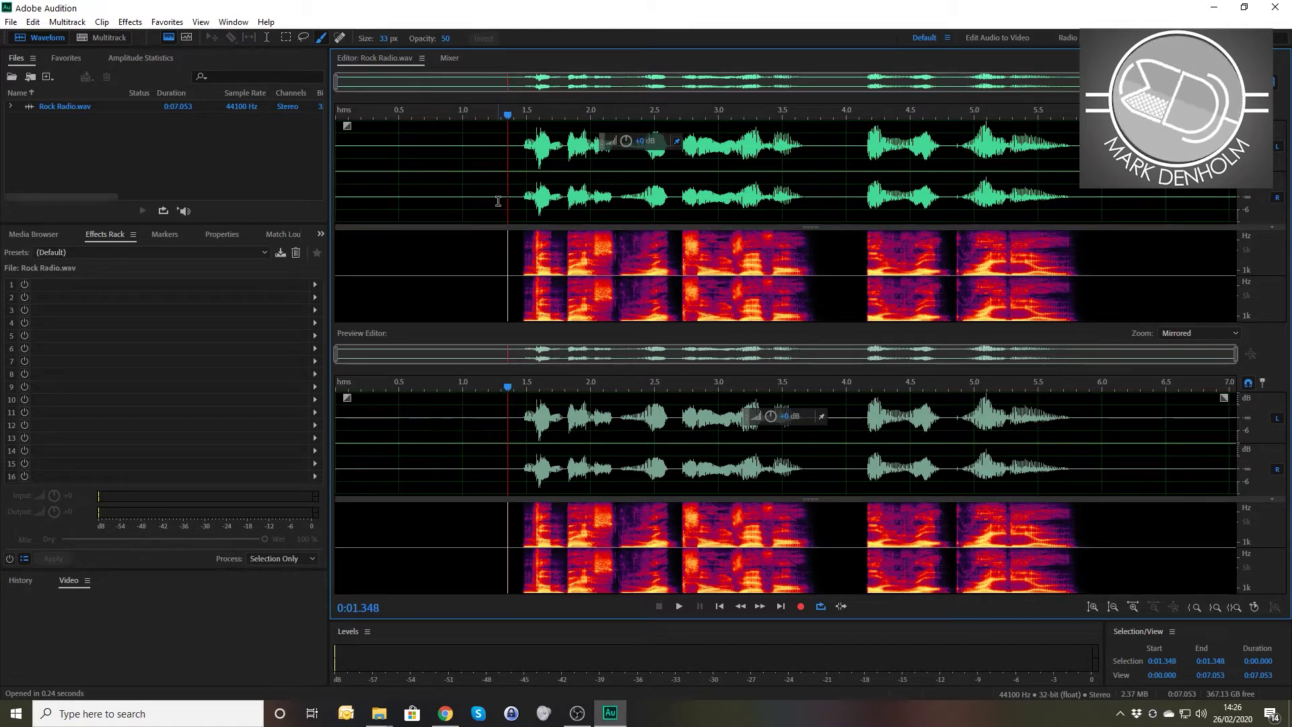
{"action": "key", "text": "space"}
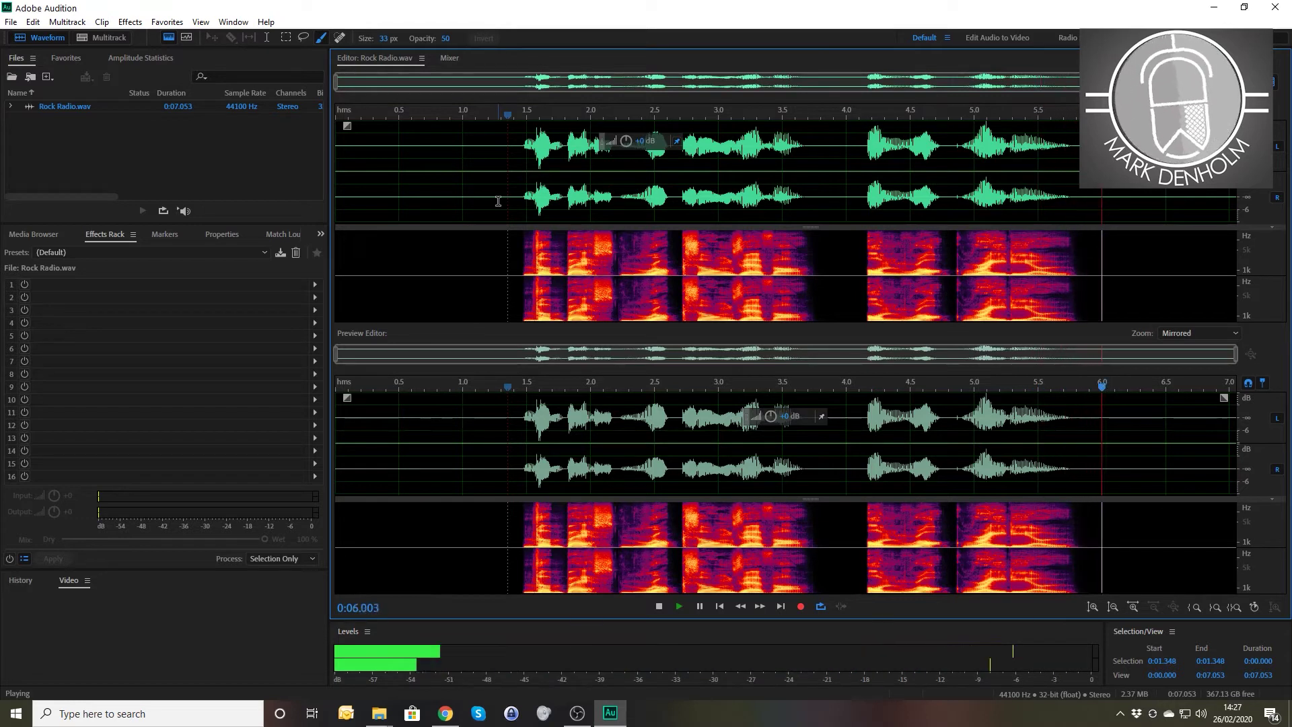
{"action": "key", "text": "space"}
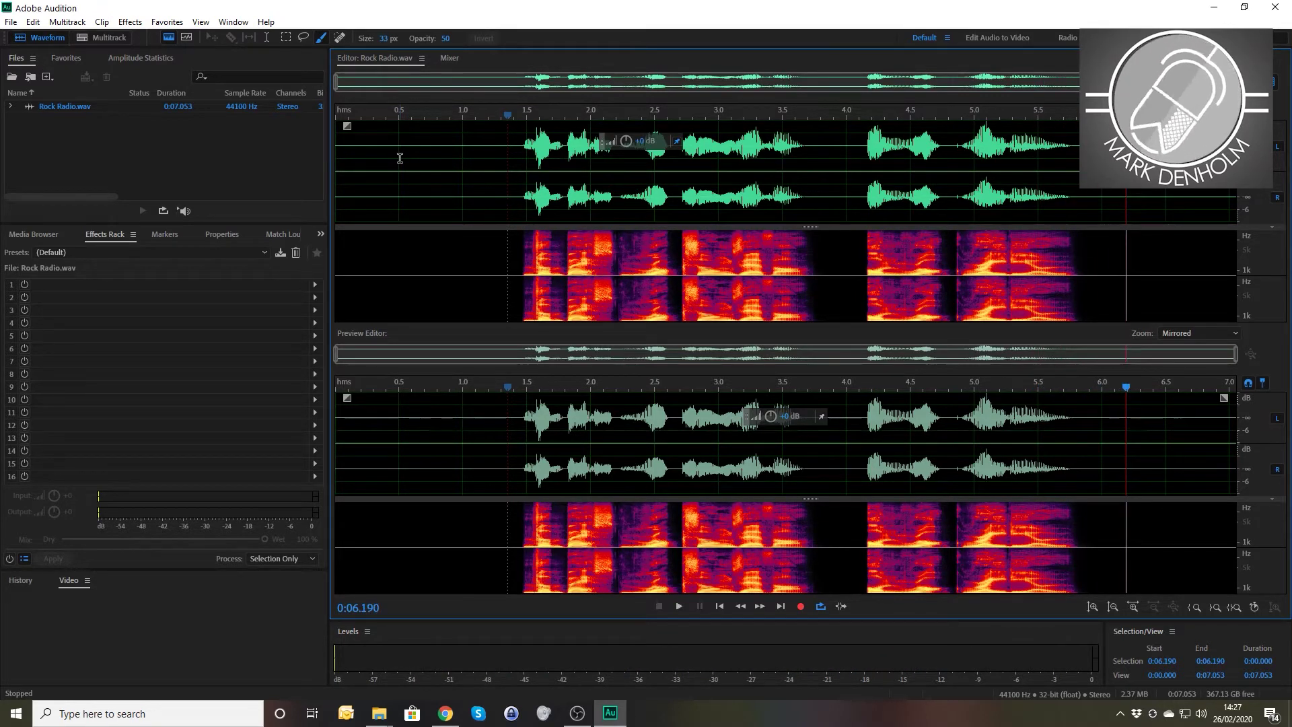
Step: Create a stereo 44100 Hz, 32-bit float multitrack session and place Rock Radio.wav at the start of Track 1
{"action": "key", "text": "ctrl+n"}
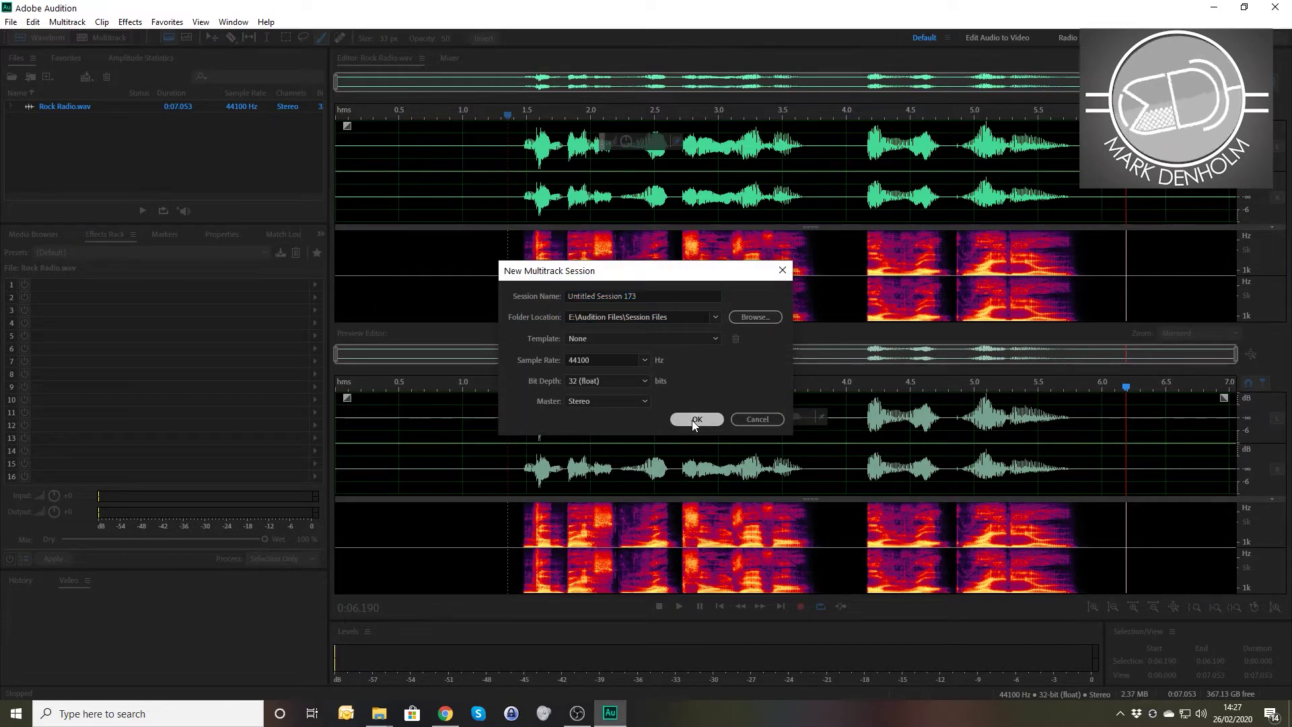
{"action": "left_click", "coordinate": [693, 420]}
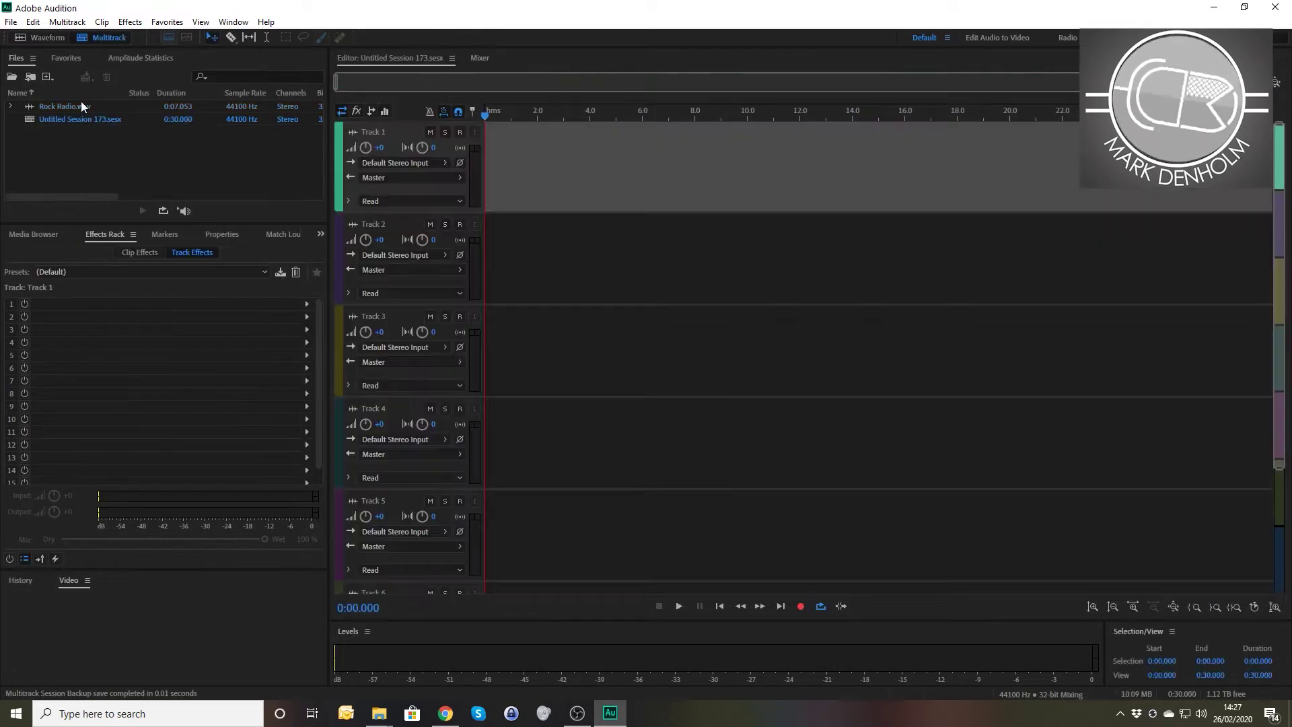
{"action": "left_click_drag", "start_coordinate": [74, 107], "coordinate": [428, 196]}
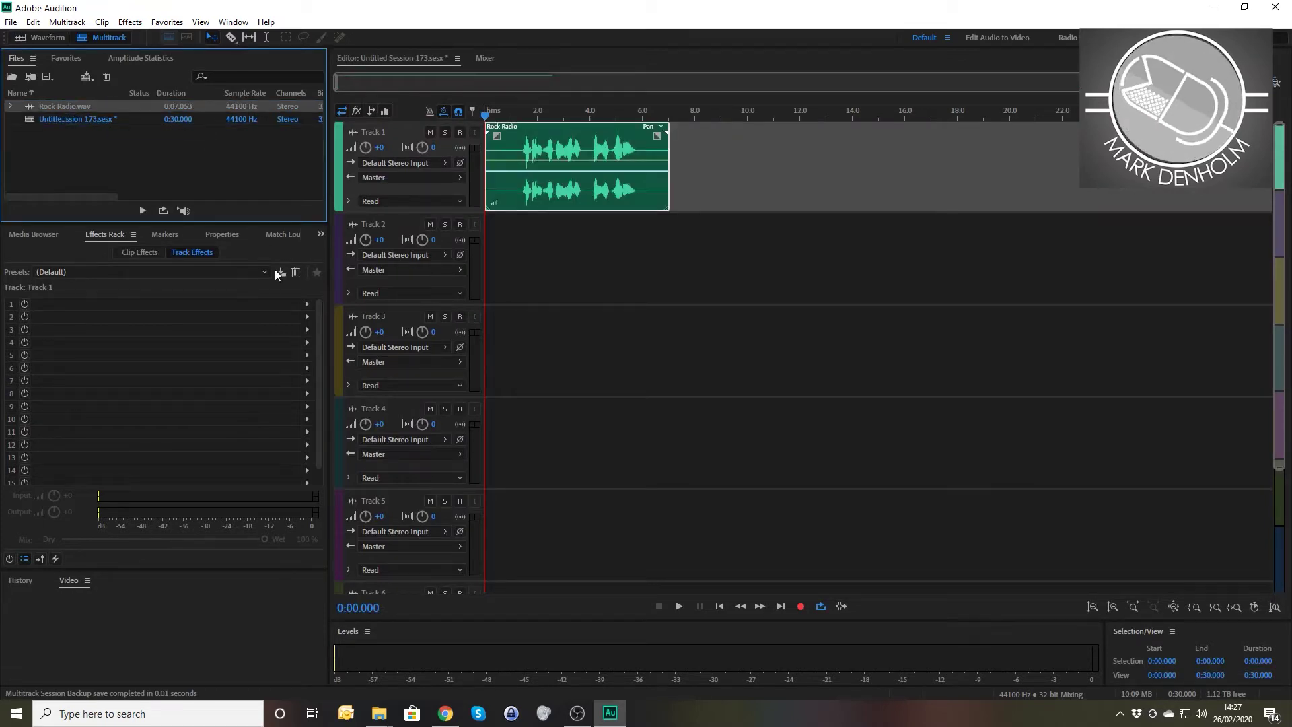
Step: Apply the Mark effects rack preset to Track 1 and play back the processed voice clip
{"action": "left_click", "coordinate": [187, 271]}
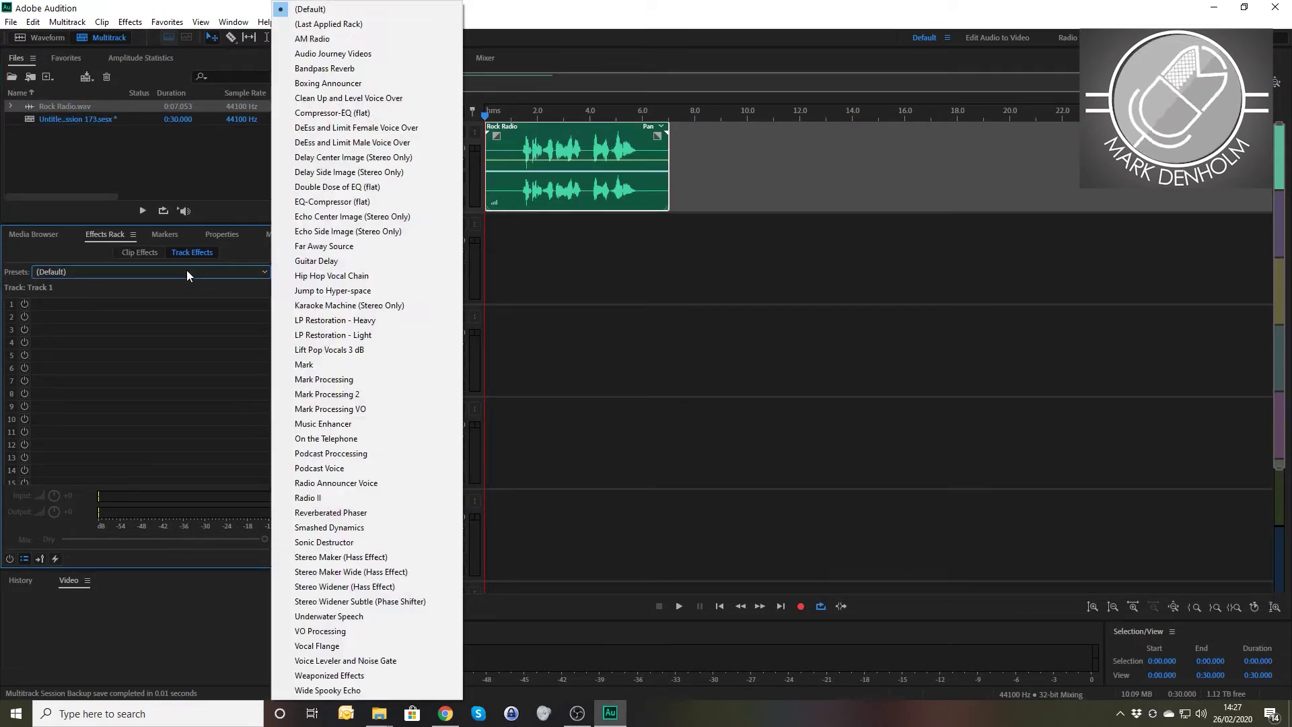
{"action": "left_click", "coordinate": [312, 367]}
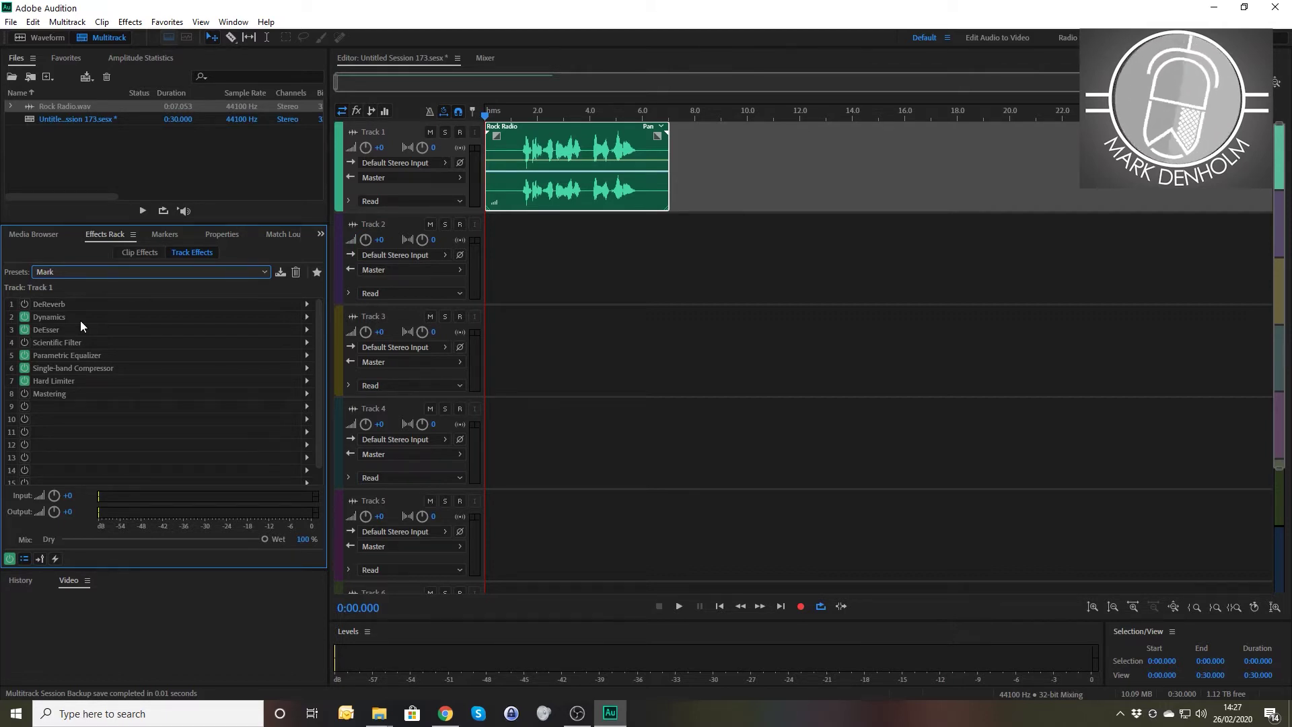
{"action": "key", "text": "space"}
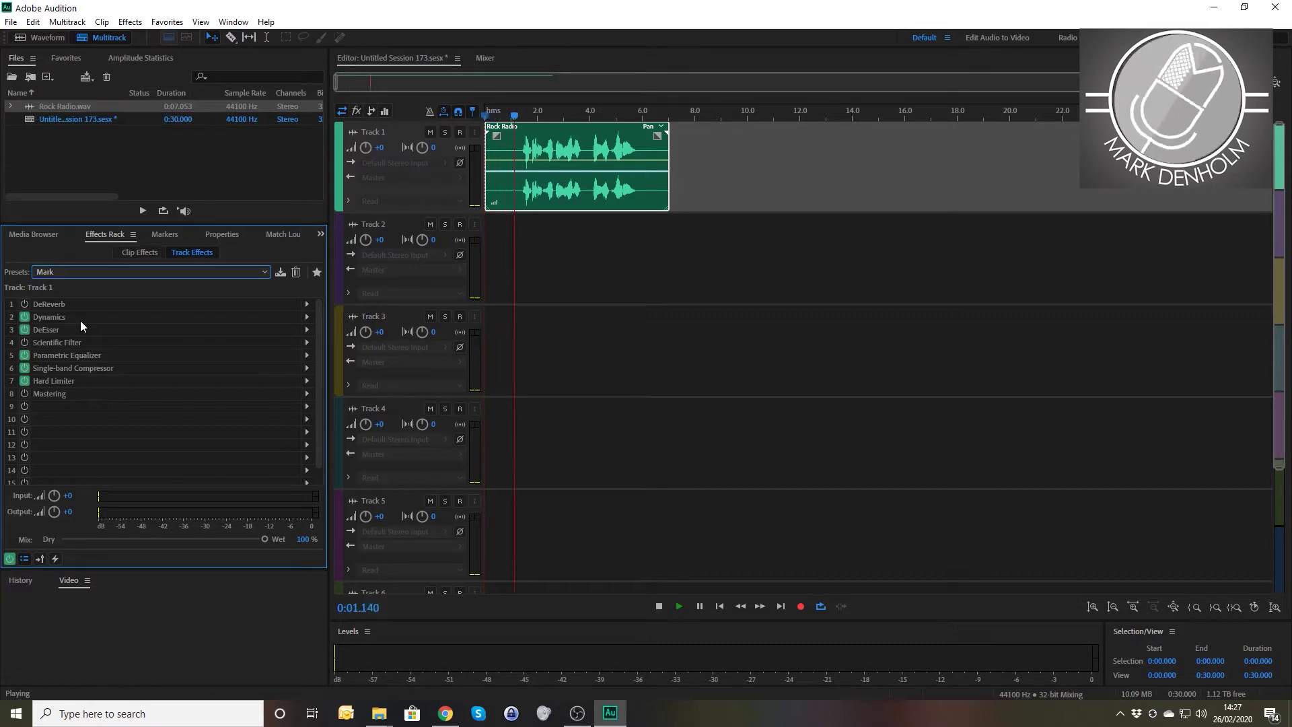
{"action": "key", "text": "equal"}
{"action": "key", "text": "equal"}
{"action": "key", "text": "equal"}
{"action": "key", "text": "equal"}
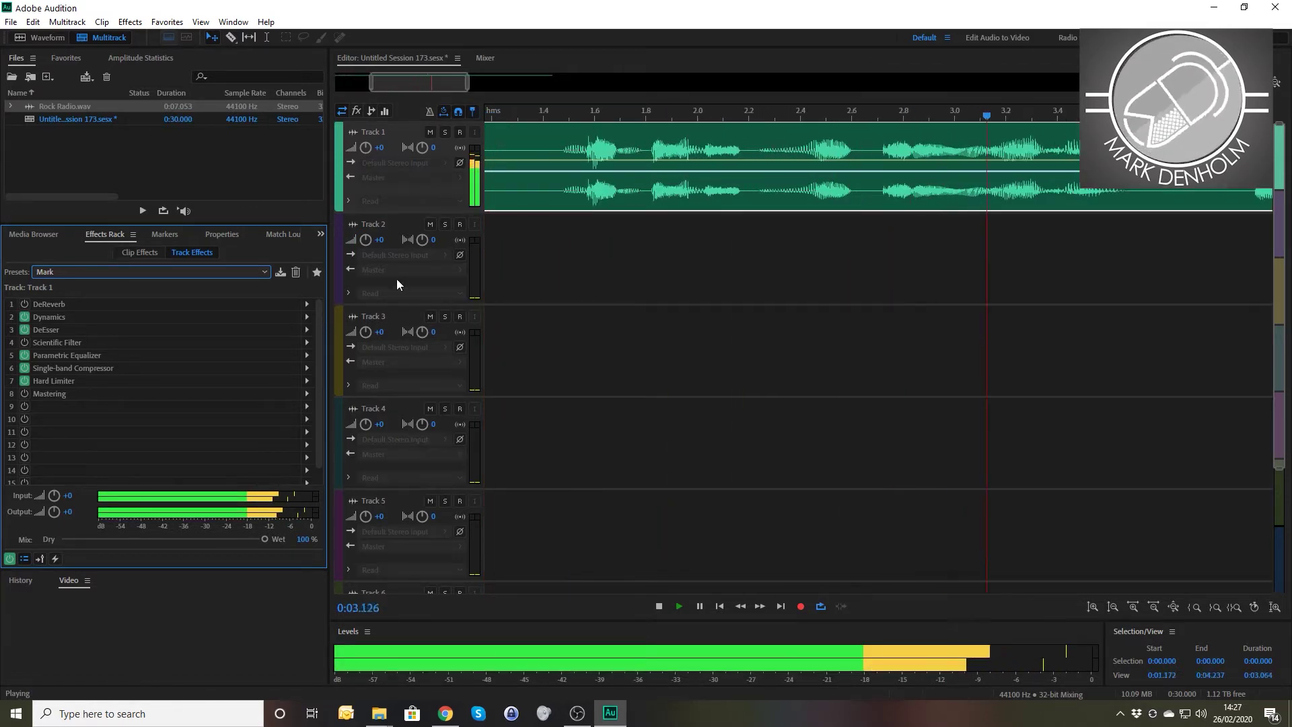
{"action": "key", "text": "space"}
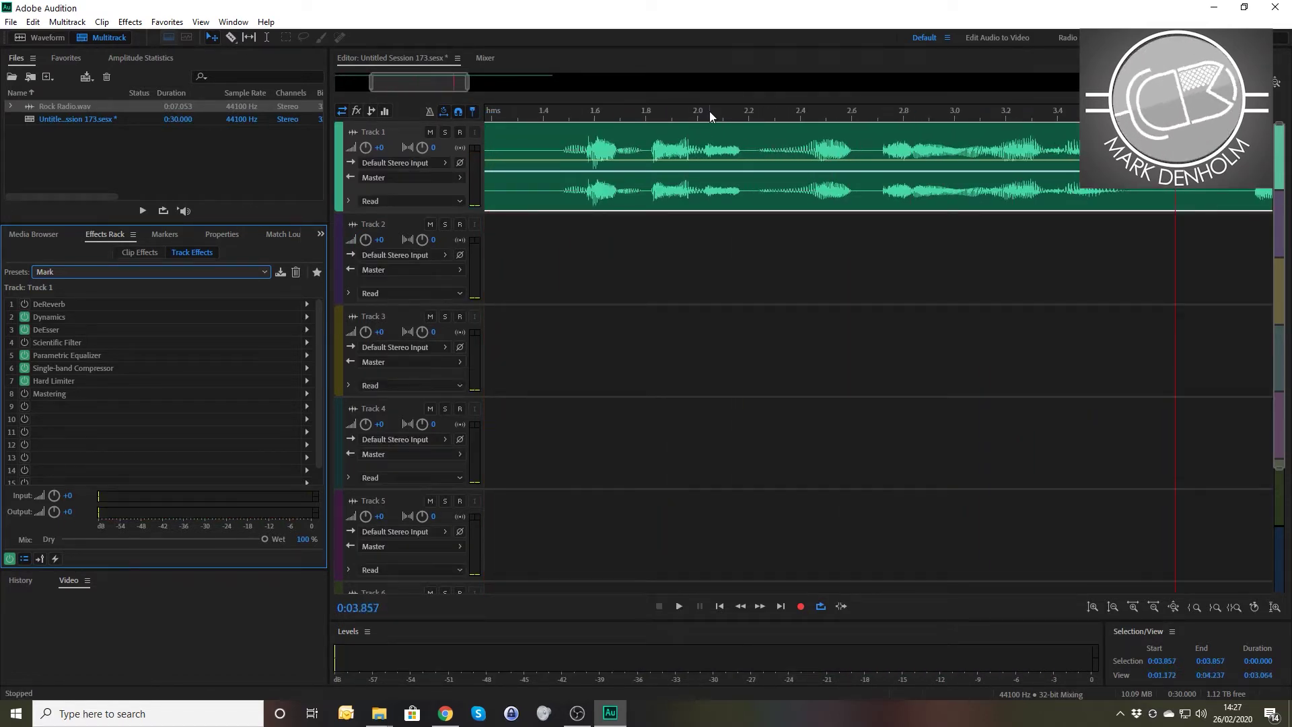
Step: Split the Rock Radio clip on Track 1 at about 2.23 s and 3.84 s
{"action": "left_click_drag", "start_coordinate": [710, 111], "coordinate": [756, 116]}
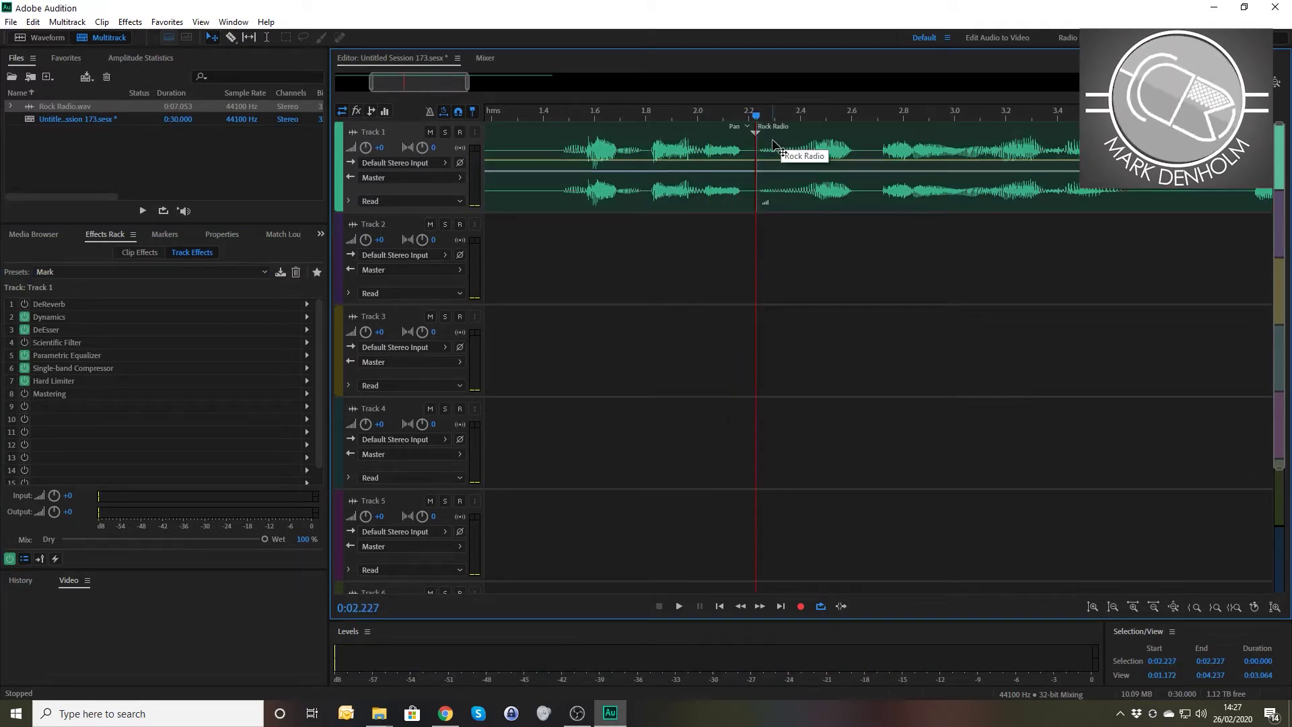
{"action": "key", "text": "space"}
{"action": "key", "text": "space"}
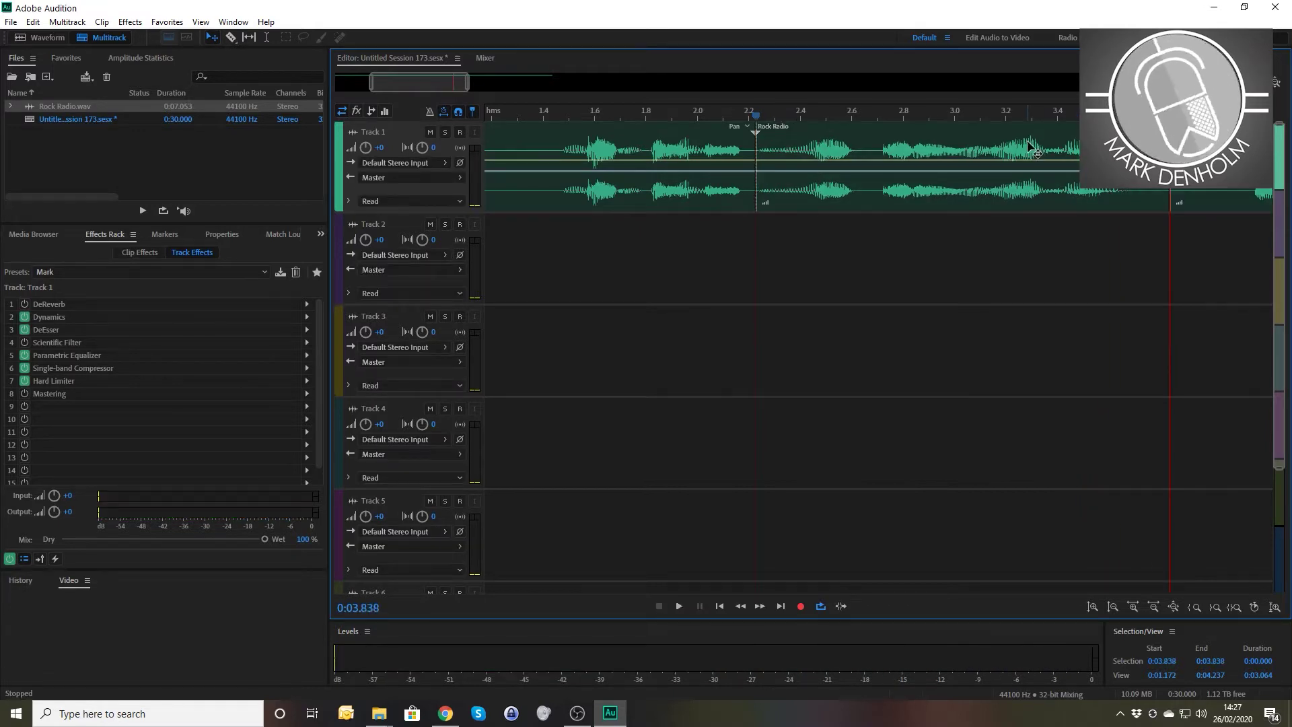
Step: Copy the middle Rock Radio segment to Track 2 and shift the copy to start at about 3.49 s
{"action": "left_click_drag", "start_coordinate": [1040, 150], "coordinate": [1003, 243]}
{"action": "left_click", "coordinate": [1037, 252]}
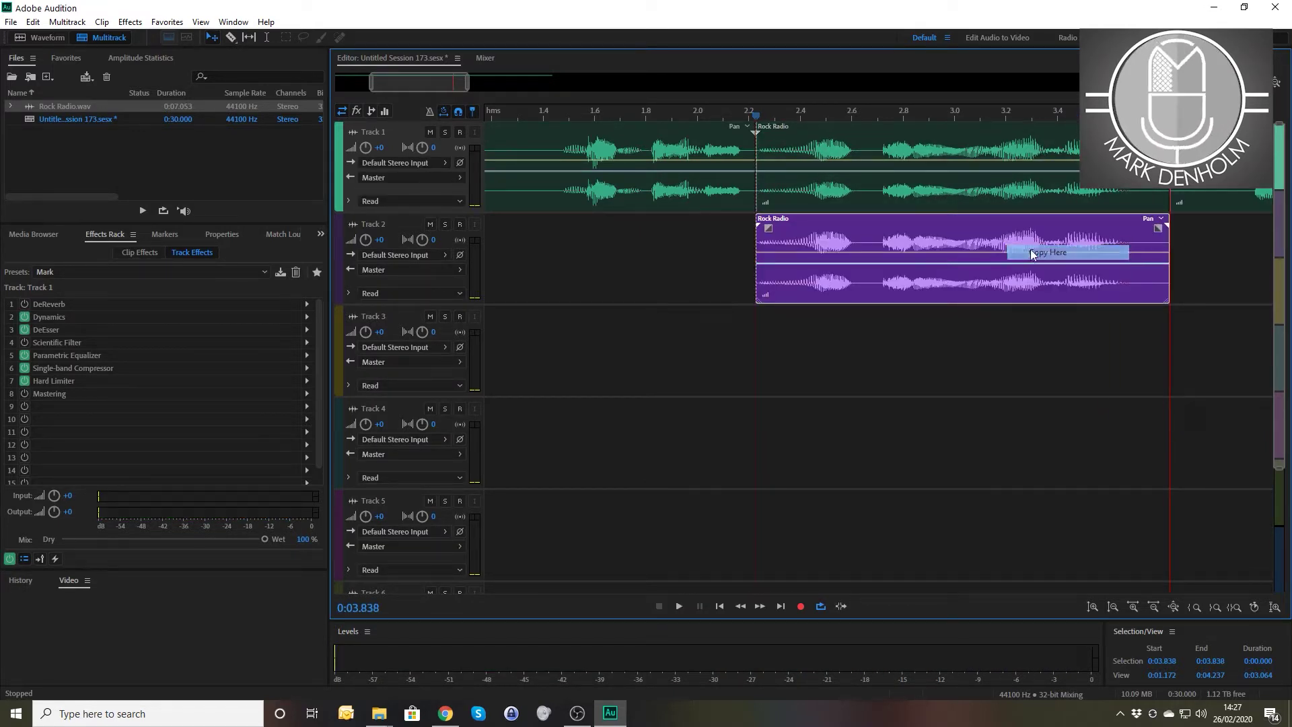
{"action": "left_click_drag", "start_coordinate": [784, 241], "coordinate": [1107, 241]}
{"action": "scroll", "coordinate": [1126, 188], "scroll_direction": "down", "scroll_amount": 2}
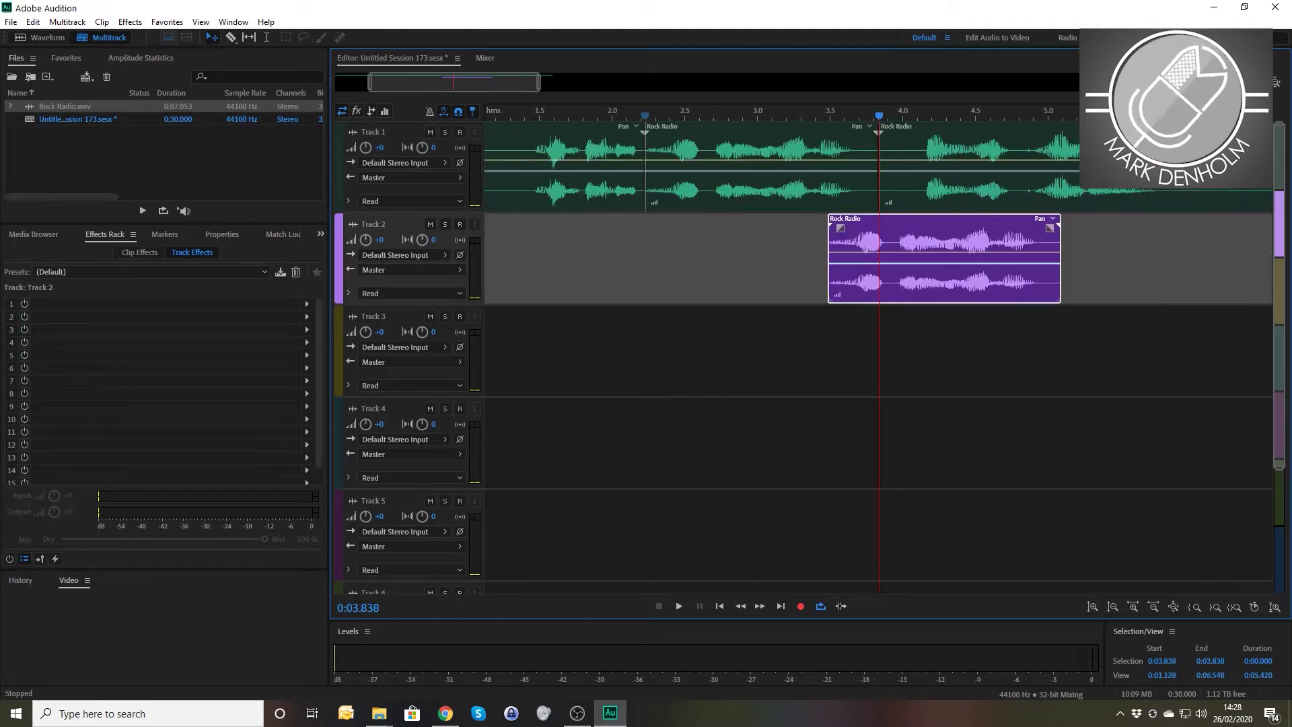
Step: Move the last Track 1 segment to start at about 4.55 s and play the arrangement from about 1.44 s
{"action": "left_click_drag", "start_coordinate": [948, 154], "coordinate": [1010, 166]}
{"action": "left_click", "coordinate": [532, 115]}
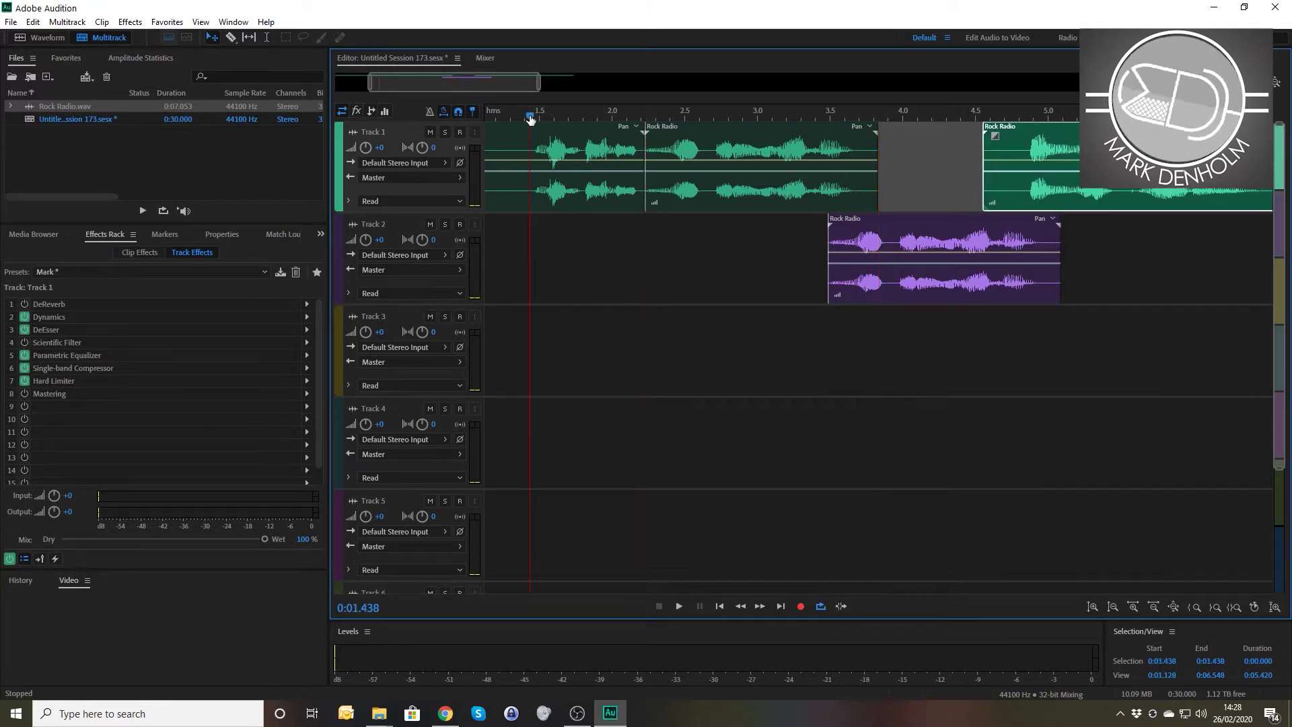
{"action": "key", "text": "space"}
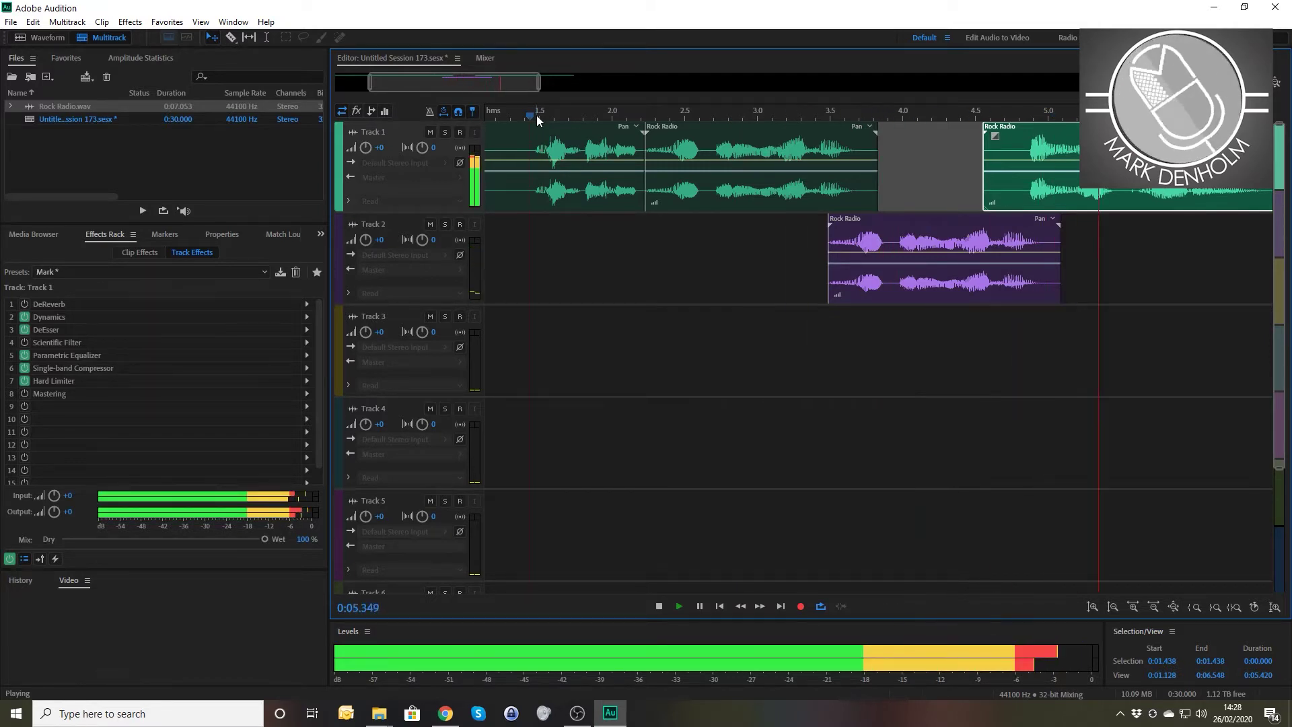
{"action": "key", "text": "space"}
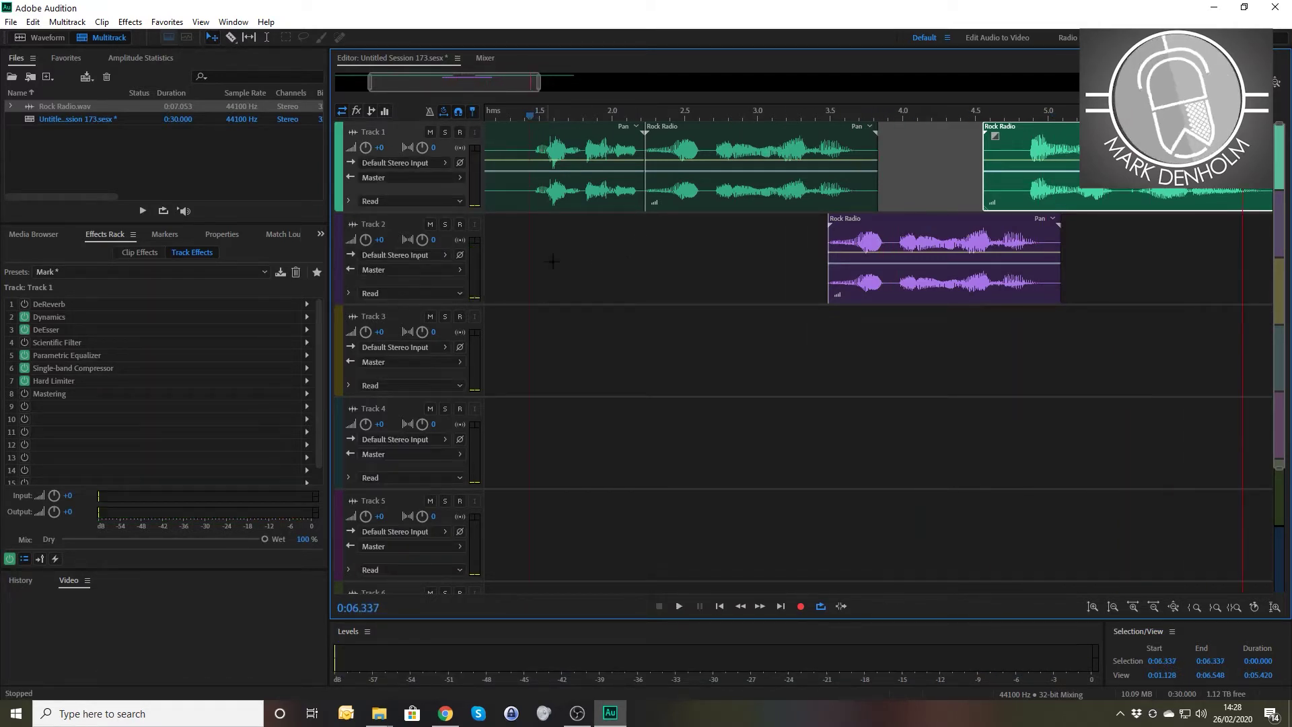
Step: Apply the Mark effects rack preset to Track 2 and set its Parametric Equalizer high-pass frequency to 200 Hz
{"action": "left_click", "coordinate": [591, 263]}
{"action": "left_click", "coordinate": [236, 272]}
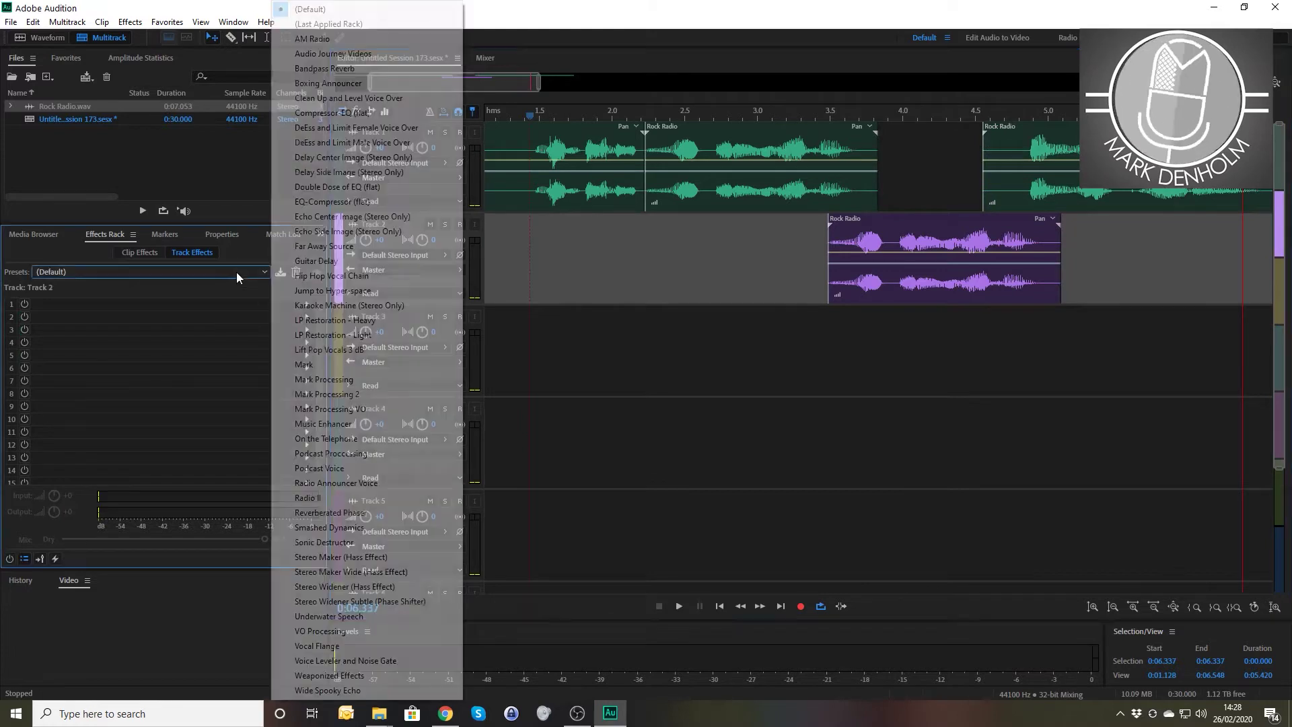
{"action": "left_click", "coordinate": [337, 362]}
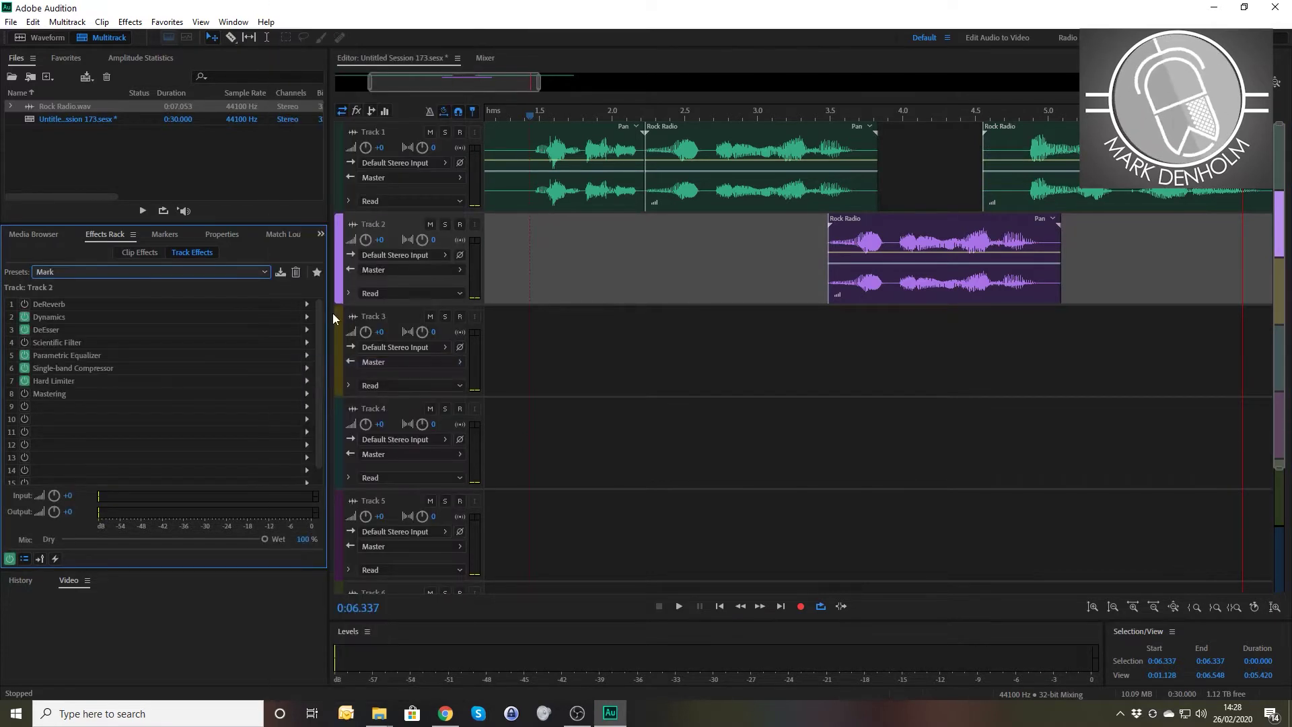
{"action": "double_click", "coordinate": [92, 357]}
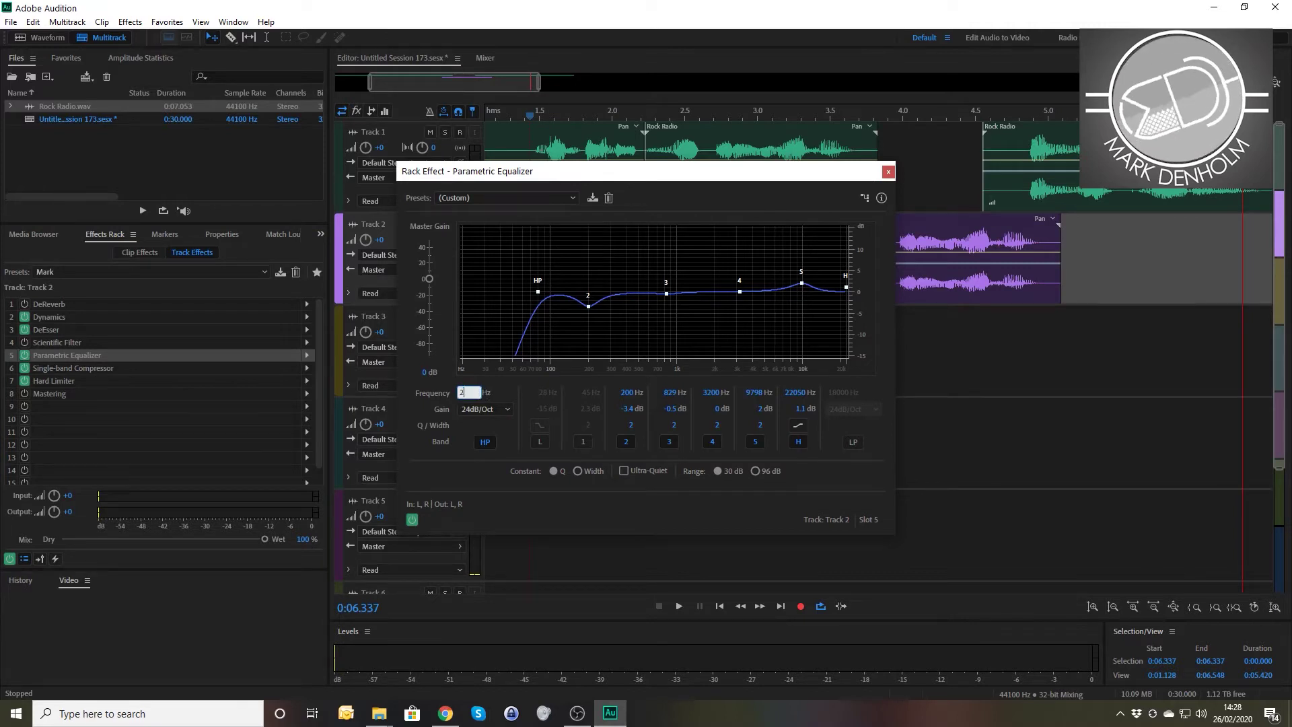
{"action": "type", "text": "200"}
{"action": "key", "text": "Return"}
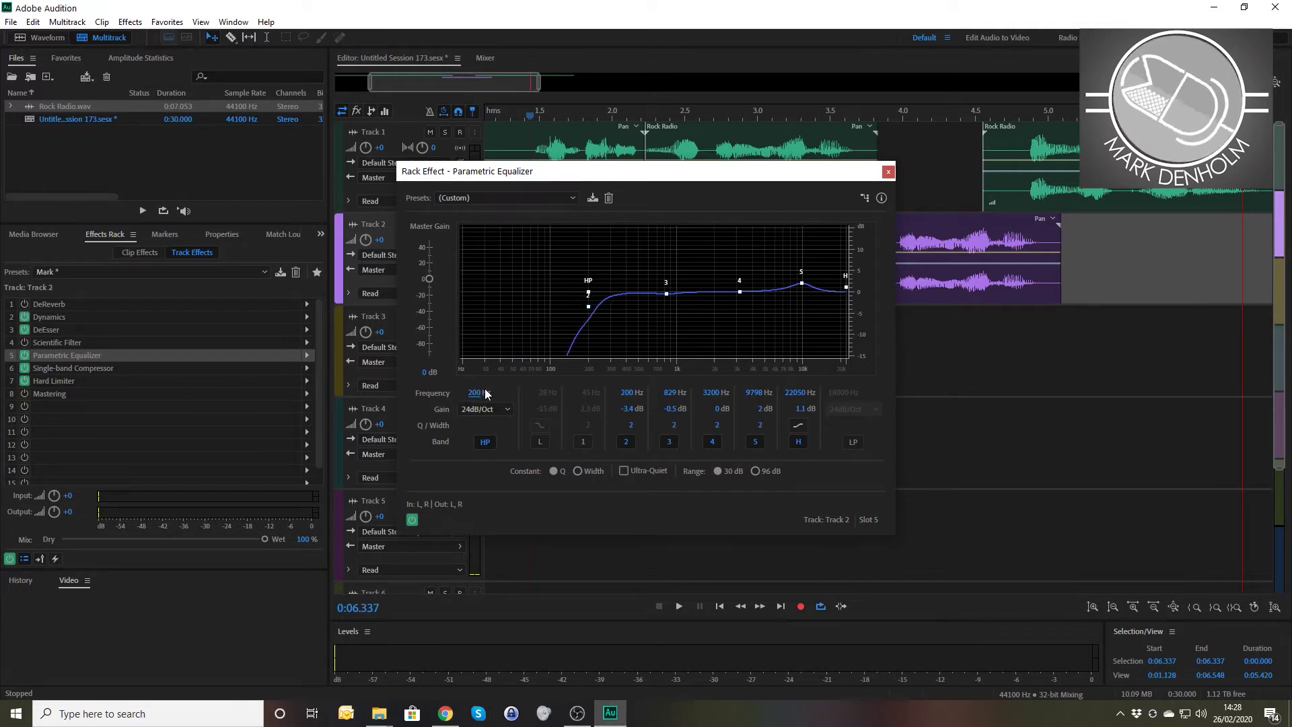
{"action": "left_click", "coordinate": [888, 171]}
Step: Play back the session from about 3.19 s to hear the equalized copy on Track 2
{"action": "left_click", "coordinate": [785, 116]}
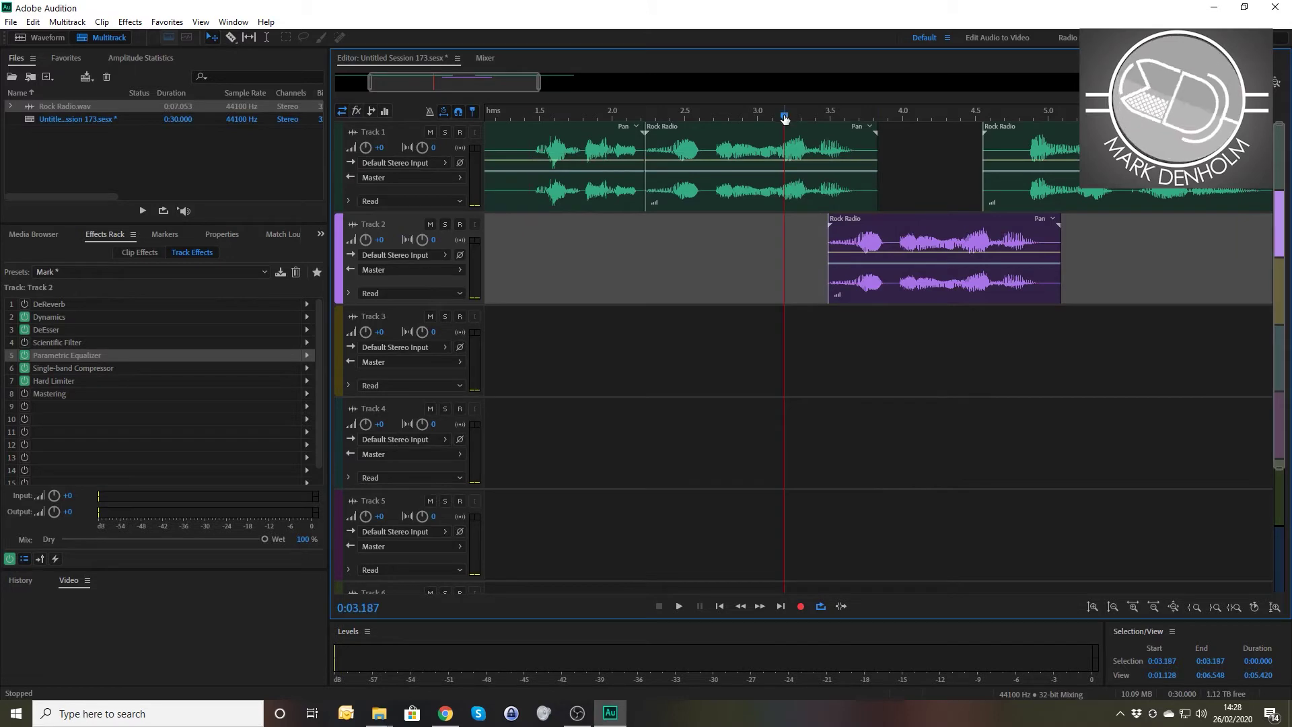
{"action": "key", "text": "space"}
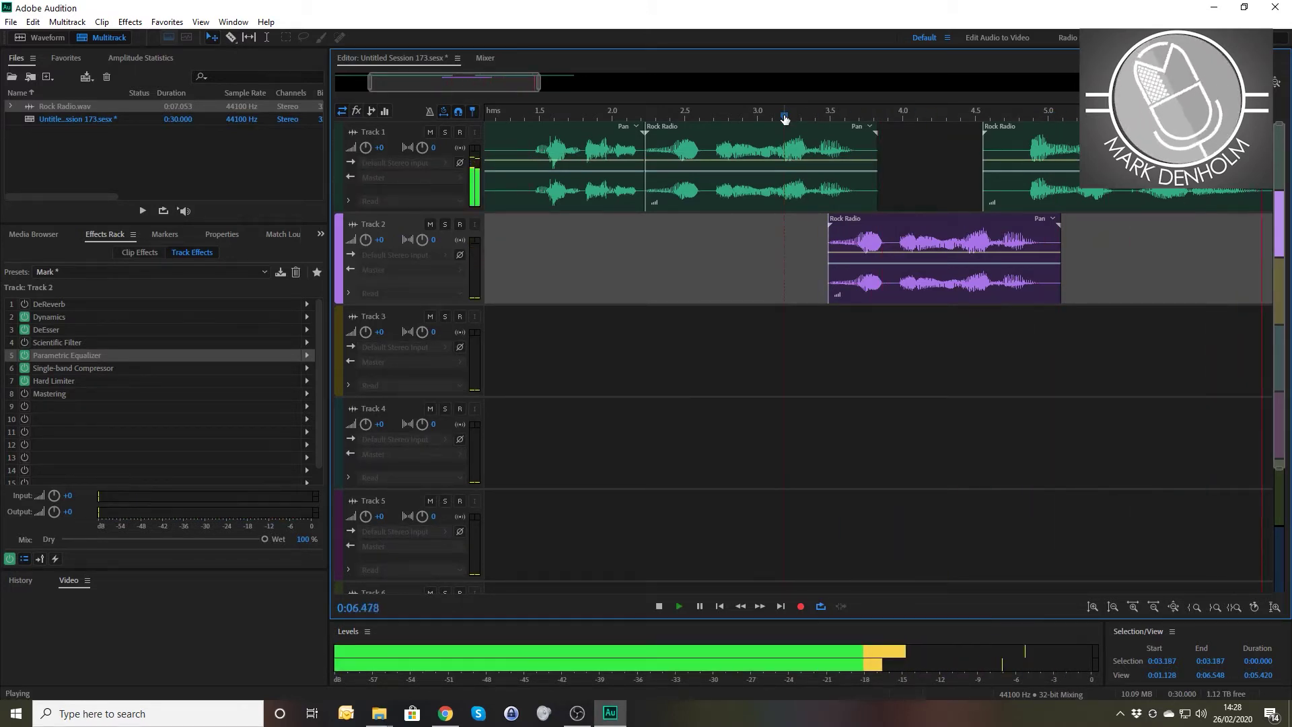
{"action": "key", "text": "space"}
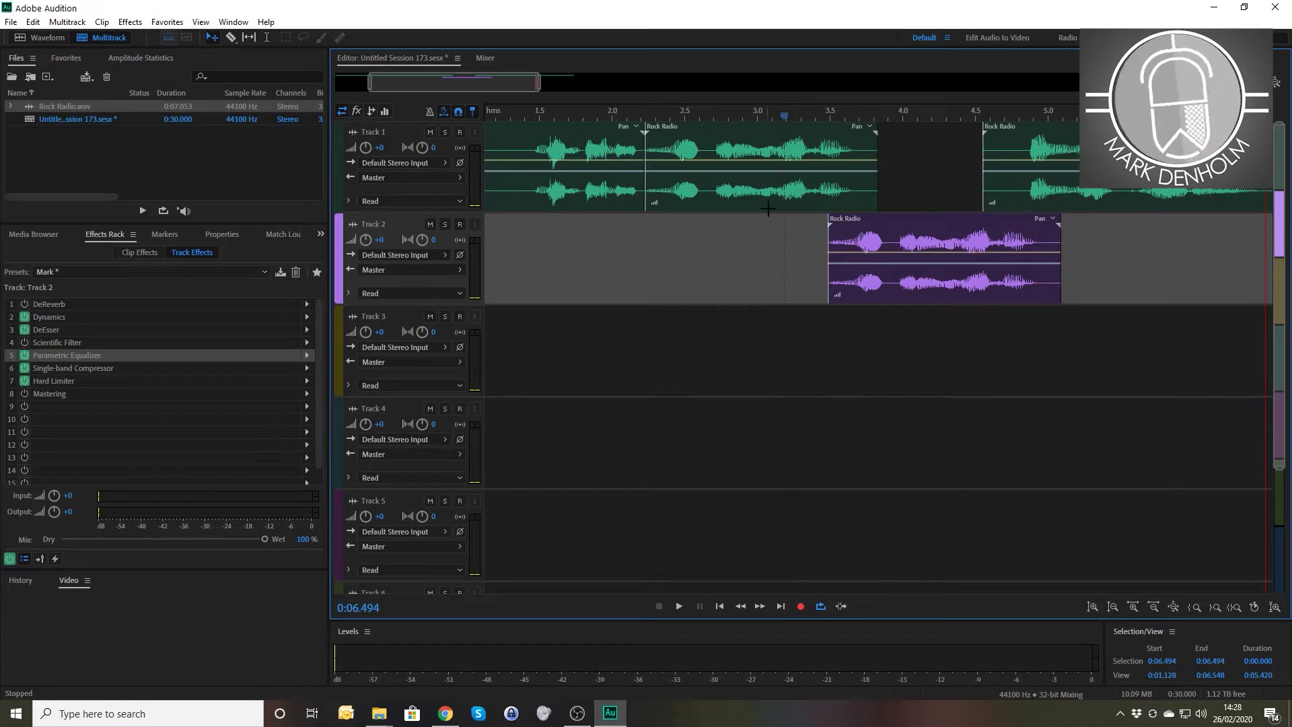
Step: Select the time range from the start of the Track 2 clip, about 3.49 s, to about 4.96 s
{"action": "left_click", "coordinate": [816, 115]}
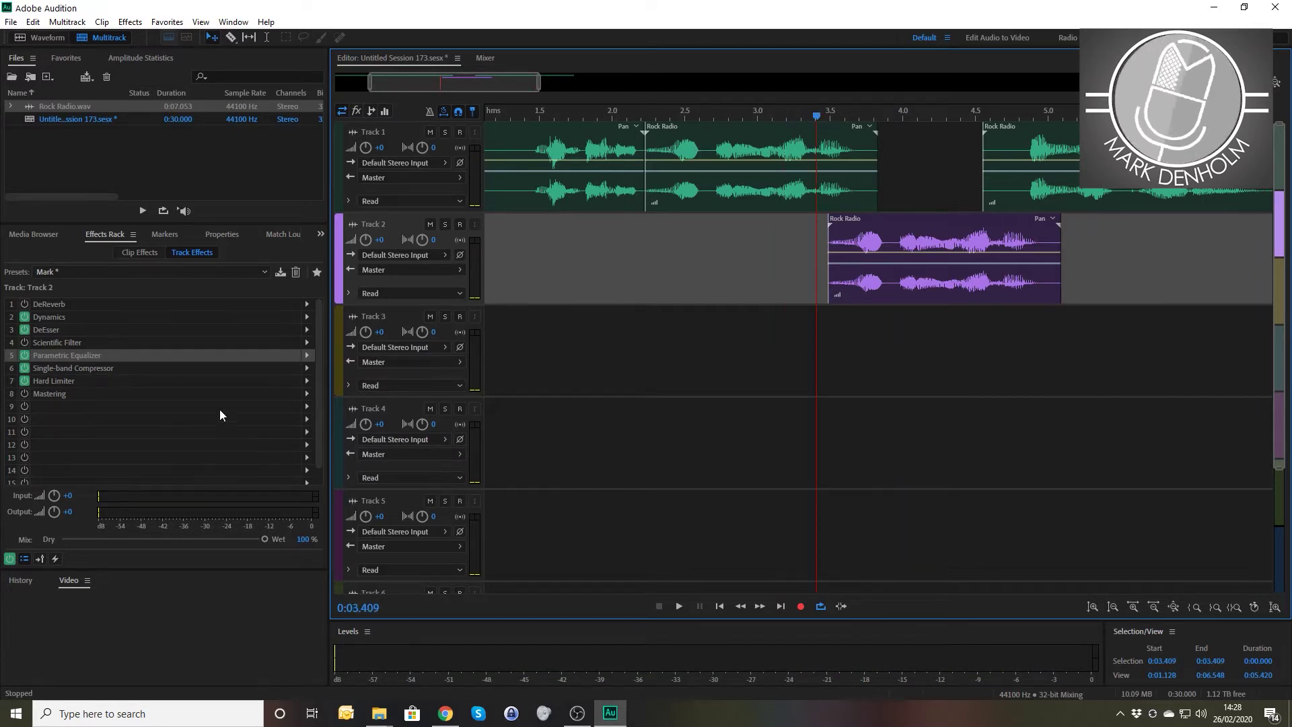
{"action": "left_click_drag", "start_coordinate": [815, 119], "coordinate": [828, 119]}
{"action": "key", "text": "shift+End"}
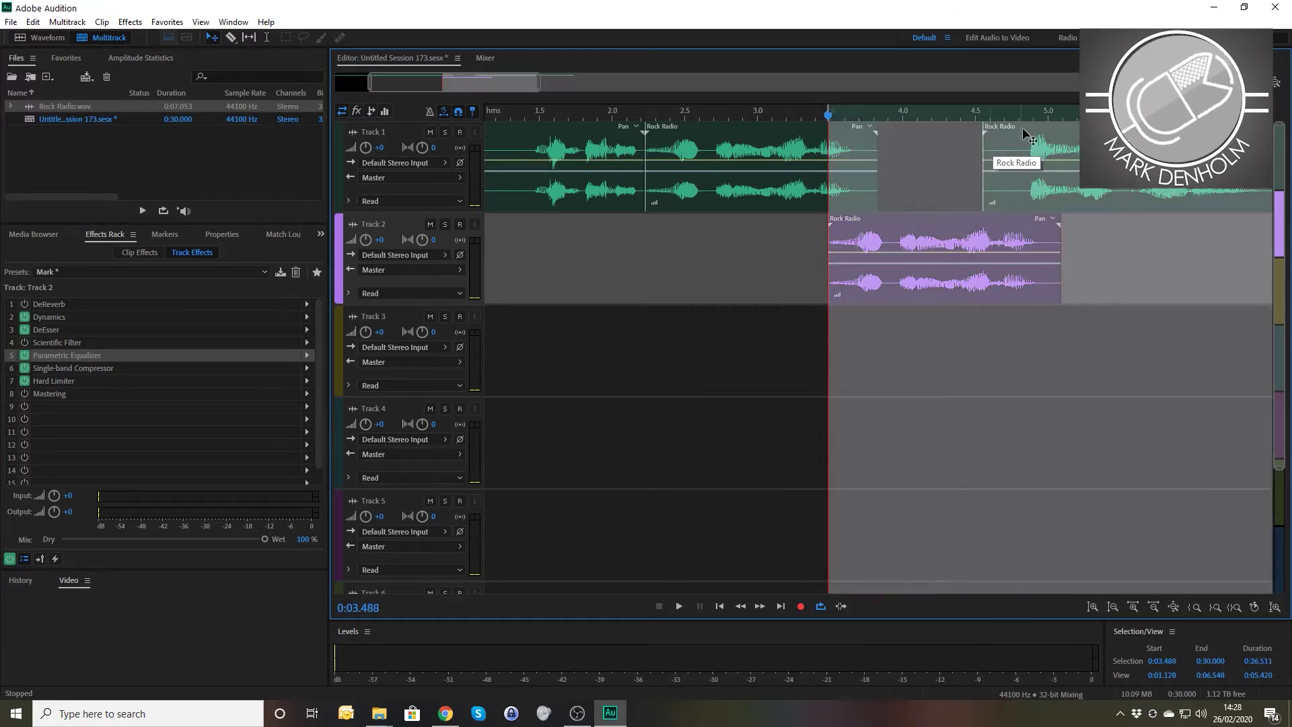
{"action": "left_click_drag", "start_coordinate": [1038, 114], "coordinate": [1042, 116]}
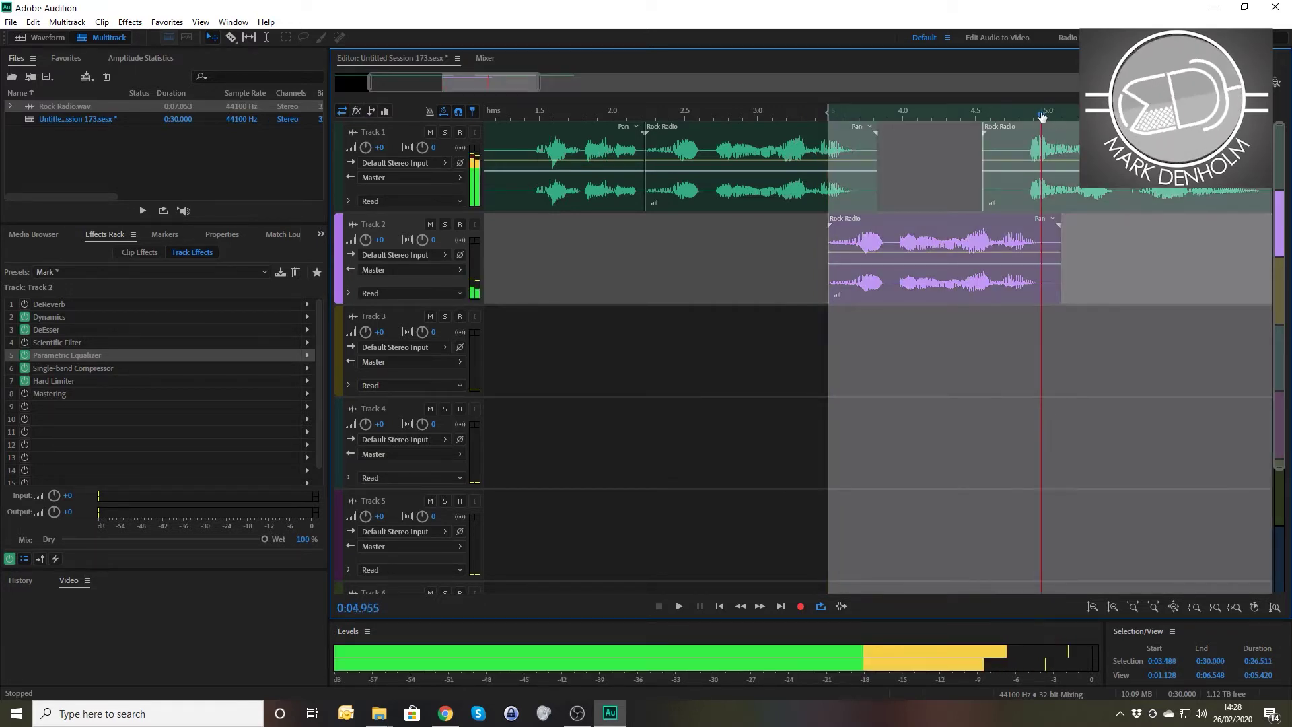
{"action": "left_click", "coordinate": [1041, 116], "text": "shift"}
Step: Play the selected time range and mute Track 1
{"action": "left_click", "coordinate": [426, 137]}
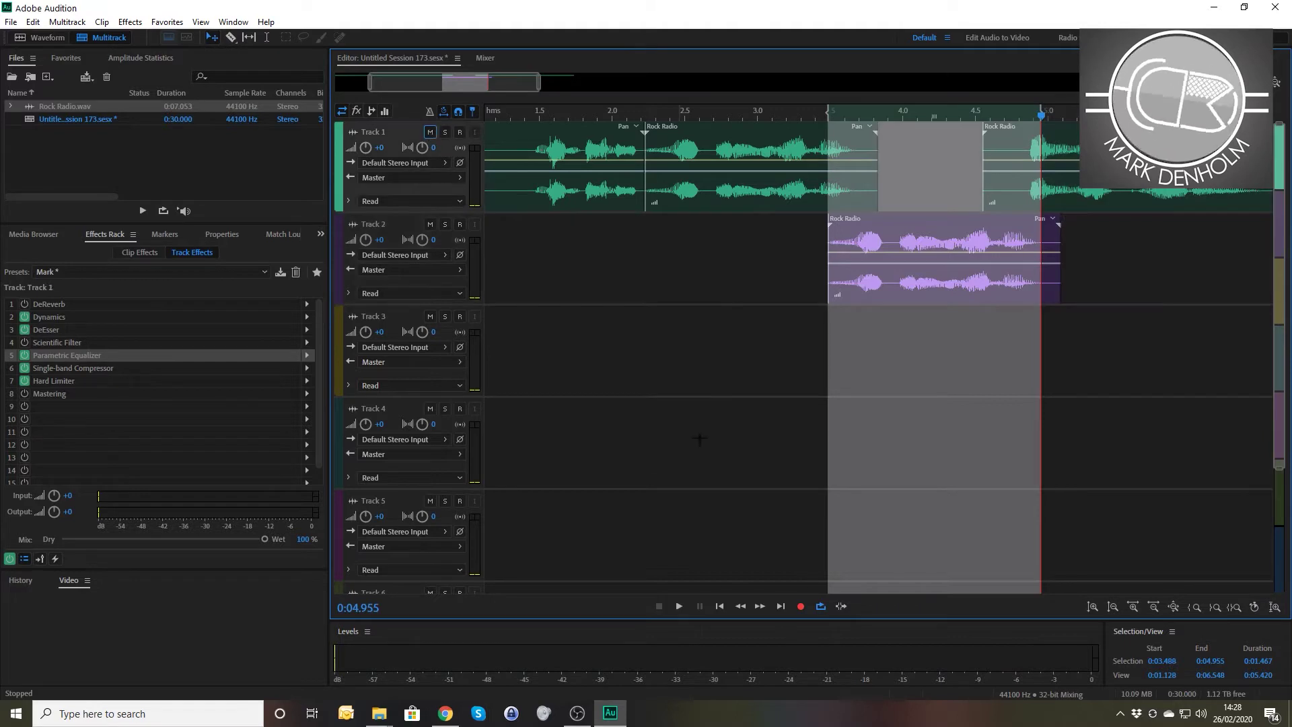
{"action": "key", "text": "space"}
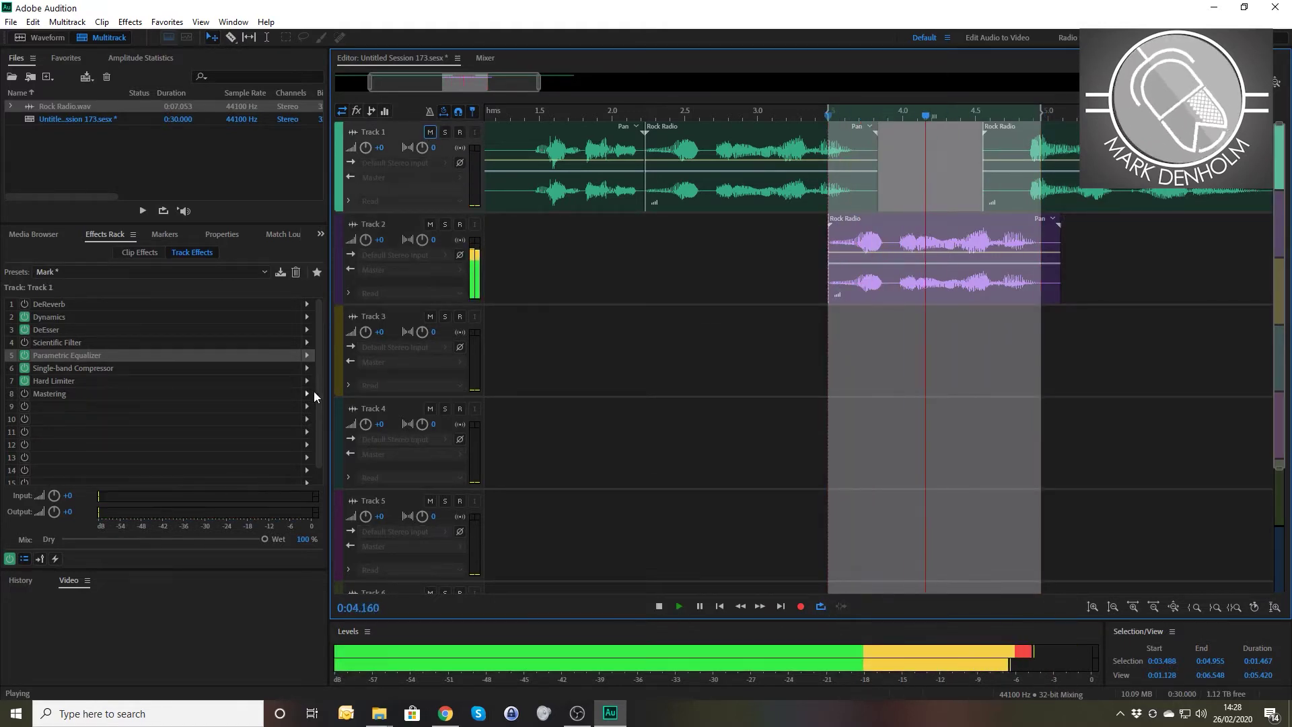
{"action": "key", "text": "space"}
{"action": "left_click", "coordinate": [430, 132]}
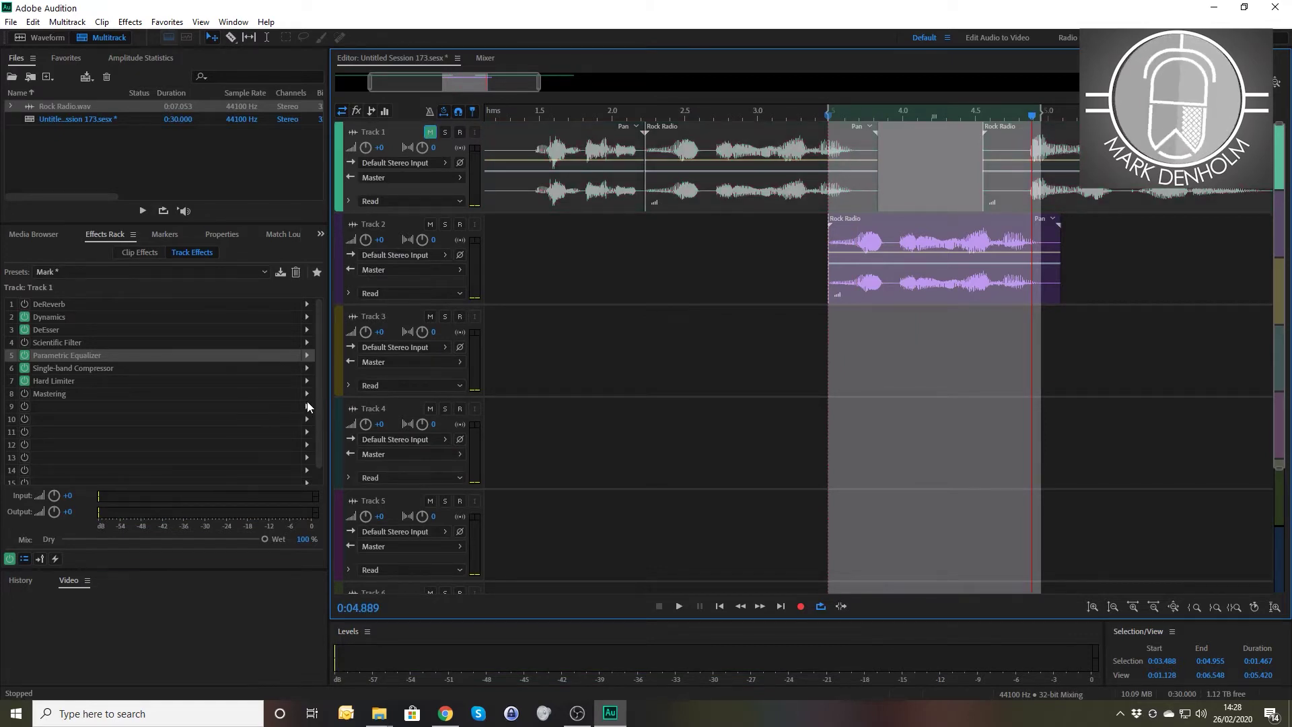
Step: Add the Distortion effect to slot 9 of Track 1's effects rack
{"action": "left_click", "coordinate": [306, 407]}
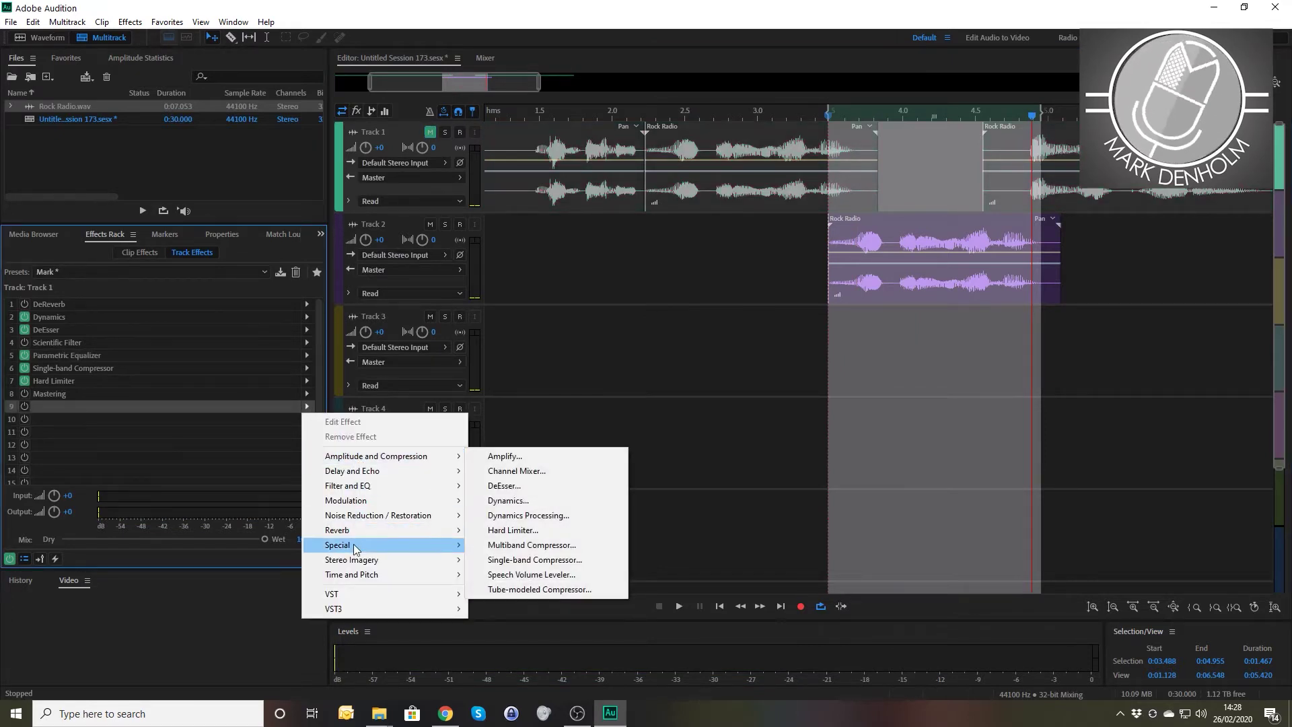
{"action": "mouse_move", "coordinate": [350, 545]}
{"action": "left_click", "coordinate": [515, 545]}
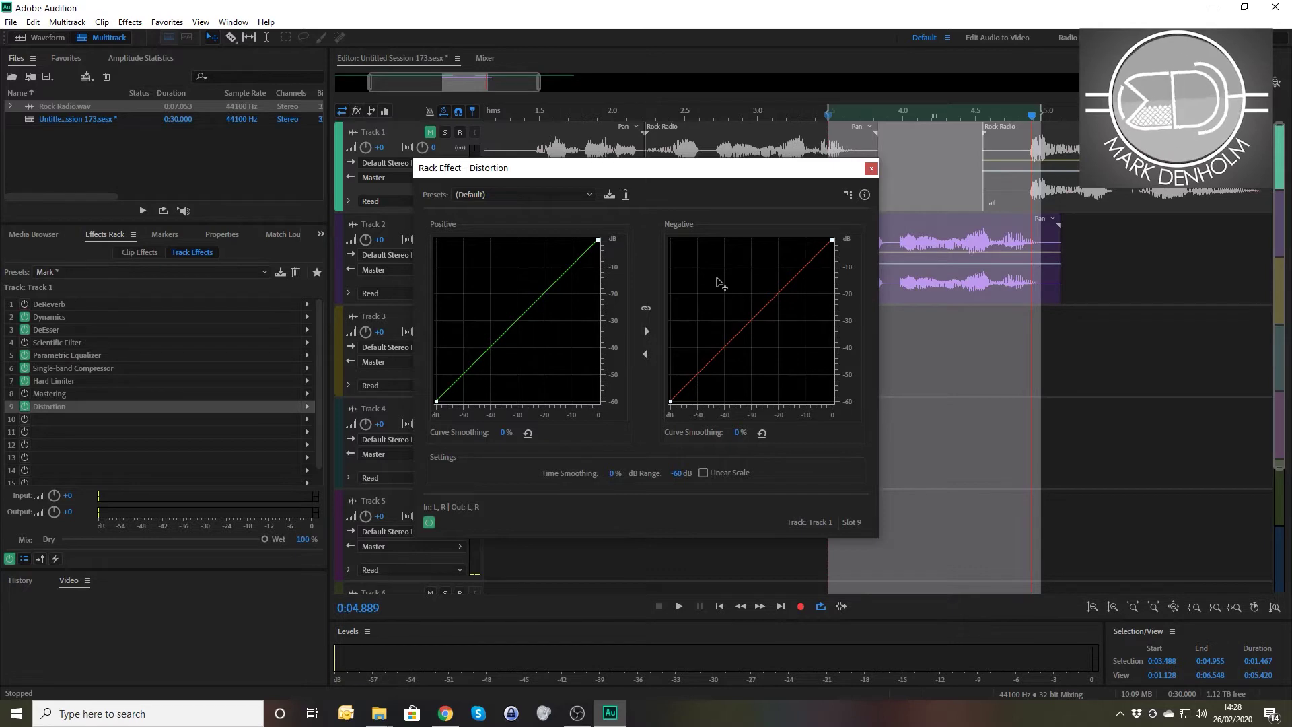
Step: Raise the Distortion's positive curve at a point about -33 dB in and -18 dB out, and audition the selected range
{"action": "left_click_drag", "start_coordinate": [544, 300], "coordinate": [510, 288]}
{"action": "key", "text": "space"}
{"action": "key", "text": "space"}
{"action": "key", "text": "space"}
{"action": "key", "text": "space"}
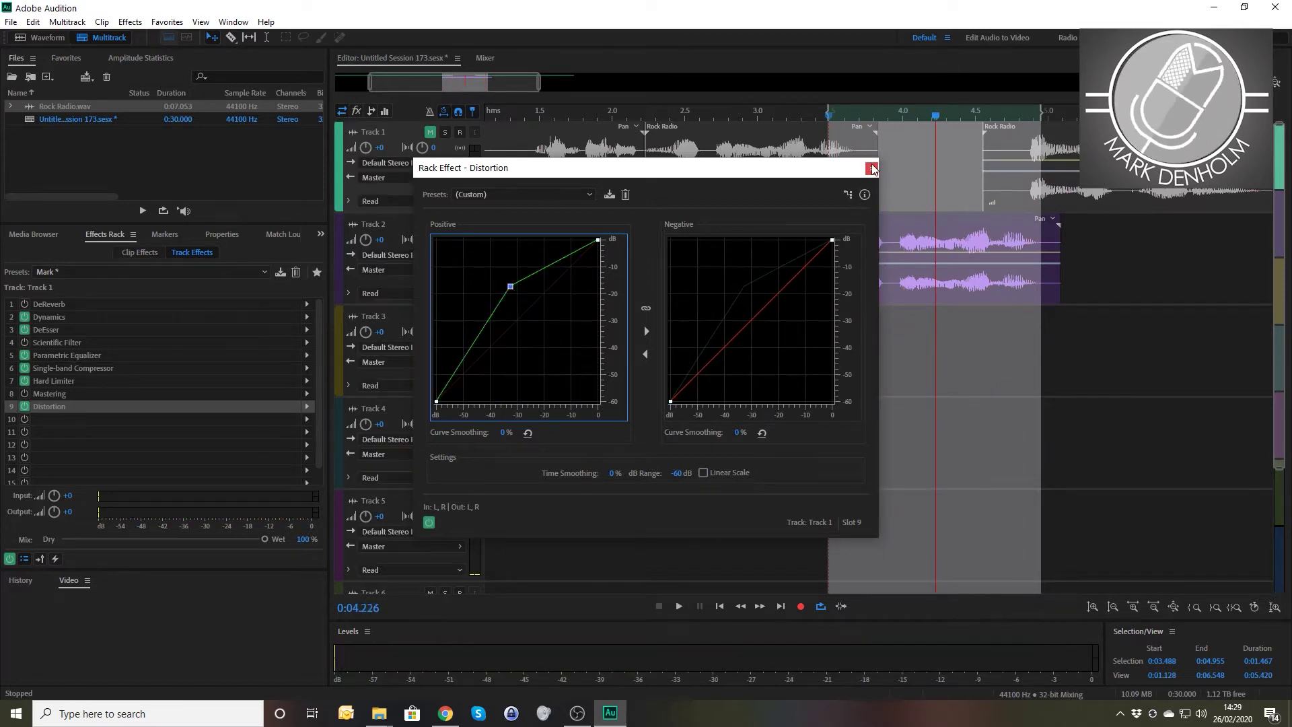
{"action": "left_click", "coordinate": [871, 167]}
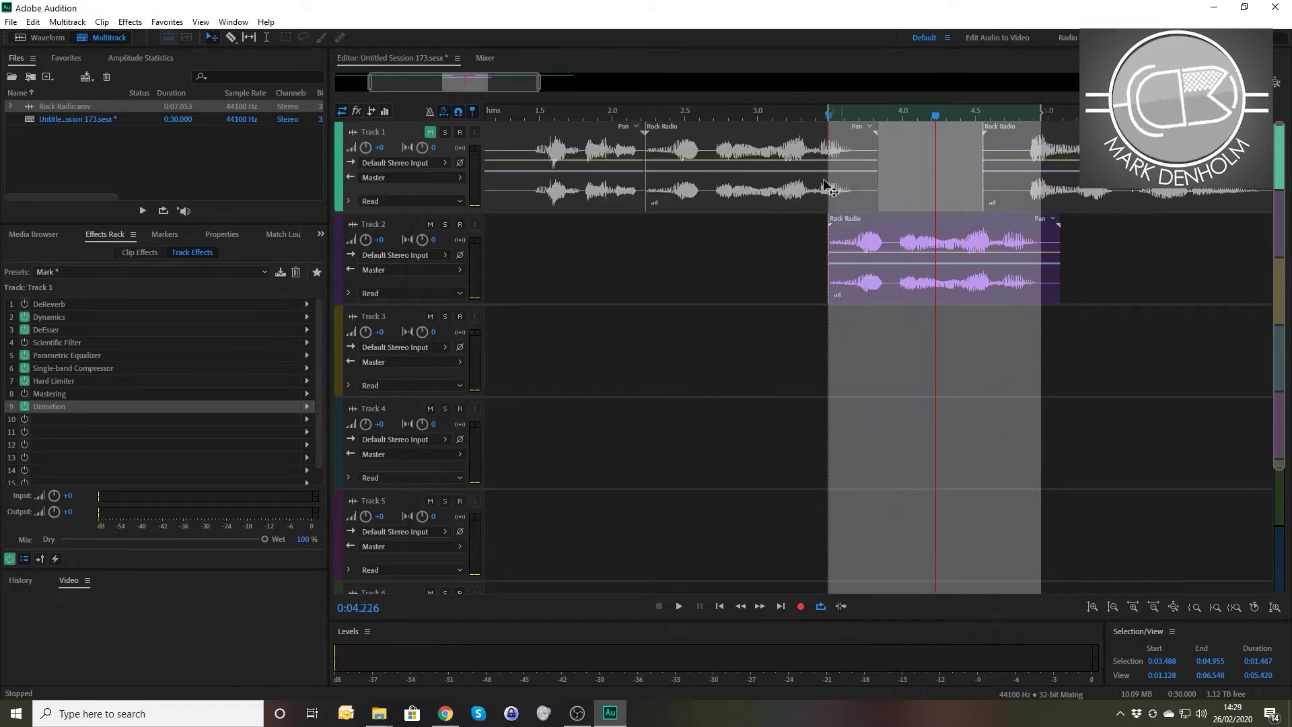
Step: Remove the Distortion effect from Track 1 and add it to slot 9 of Track 2's effects rack instead
{"action": "left_click", "coordinate": [46, 407]}
{"action": "left_click", "coordinate": [380, 282]}
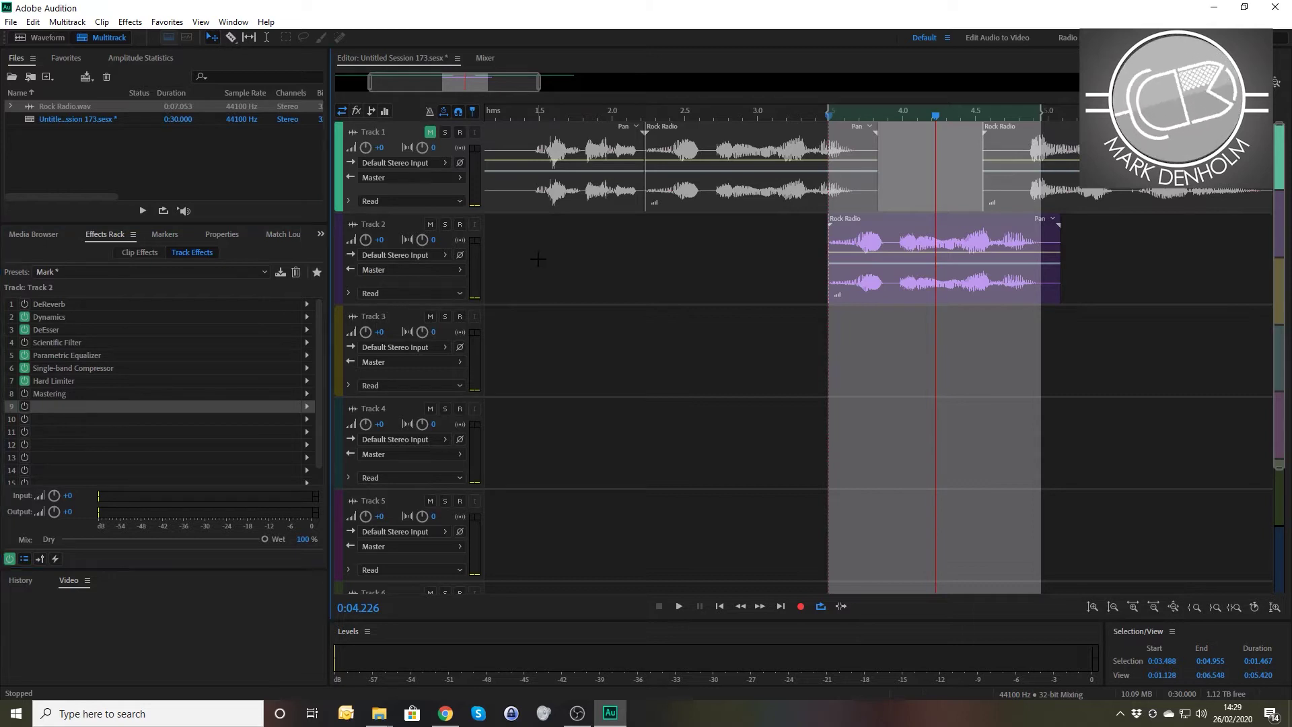
{"action": "left_click", "coordinate": [306, 405]}
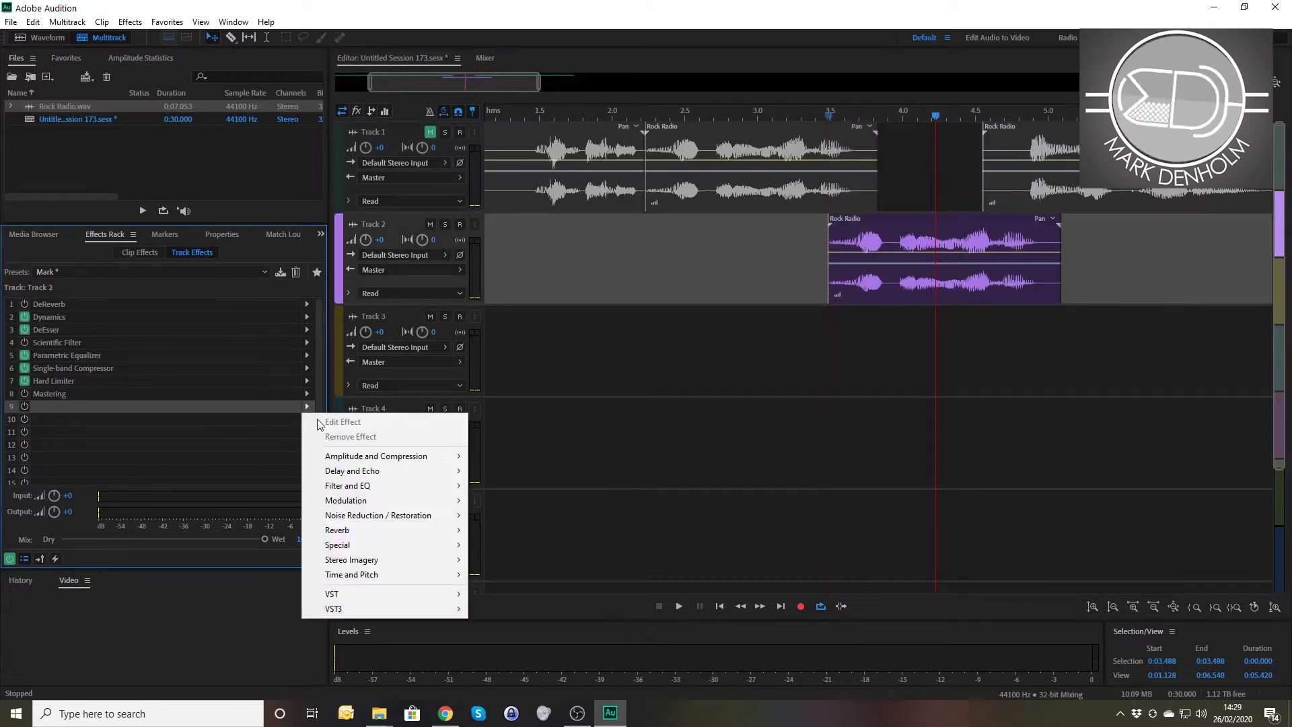
{"action": "mouse_move", "coordinate": [357, 545]}
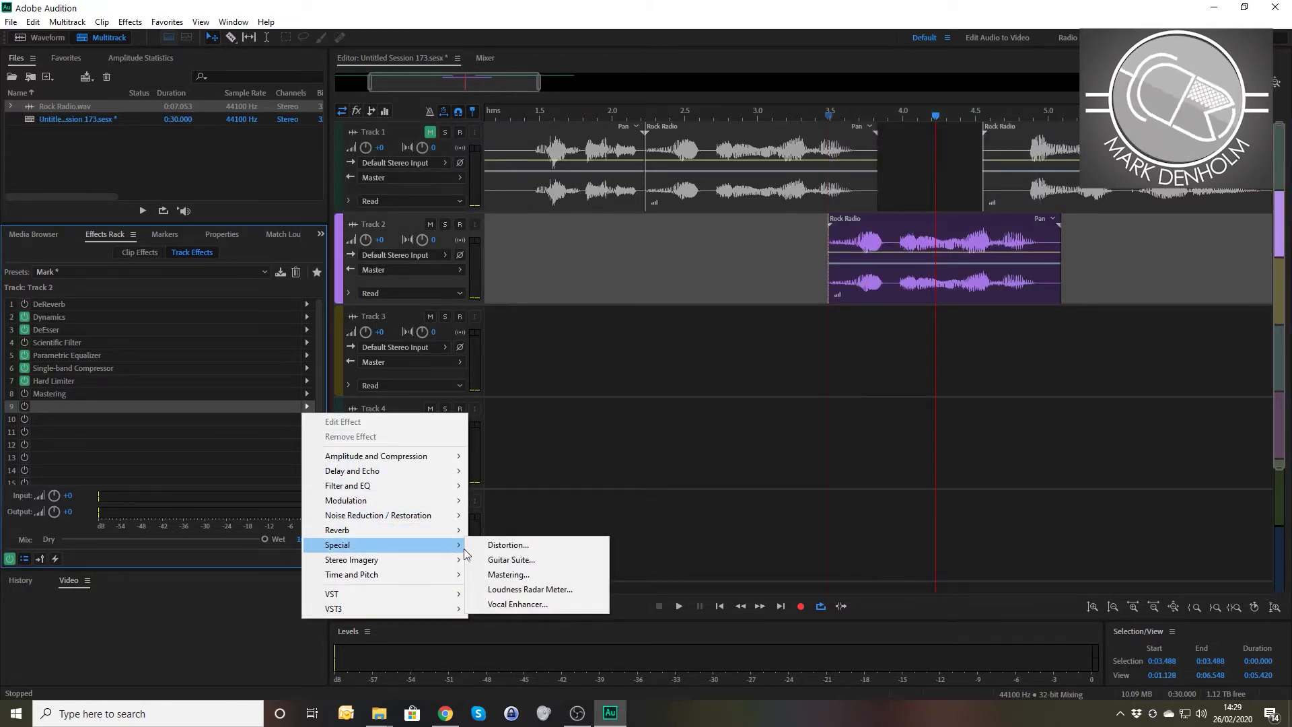
{"action": "left_click", "coordinate": [499, 548]}
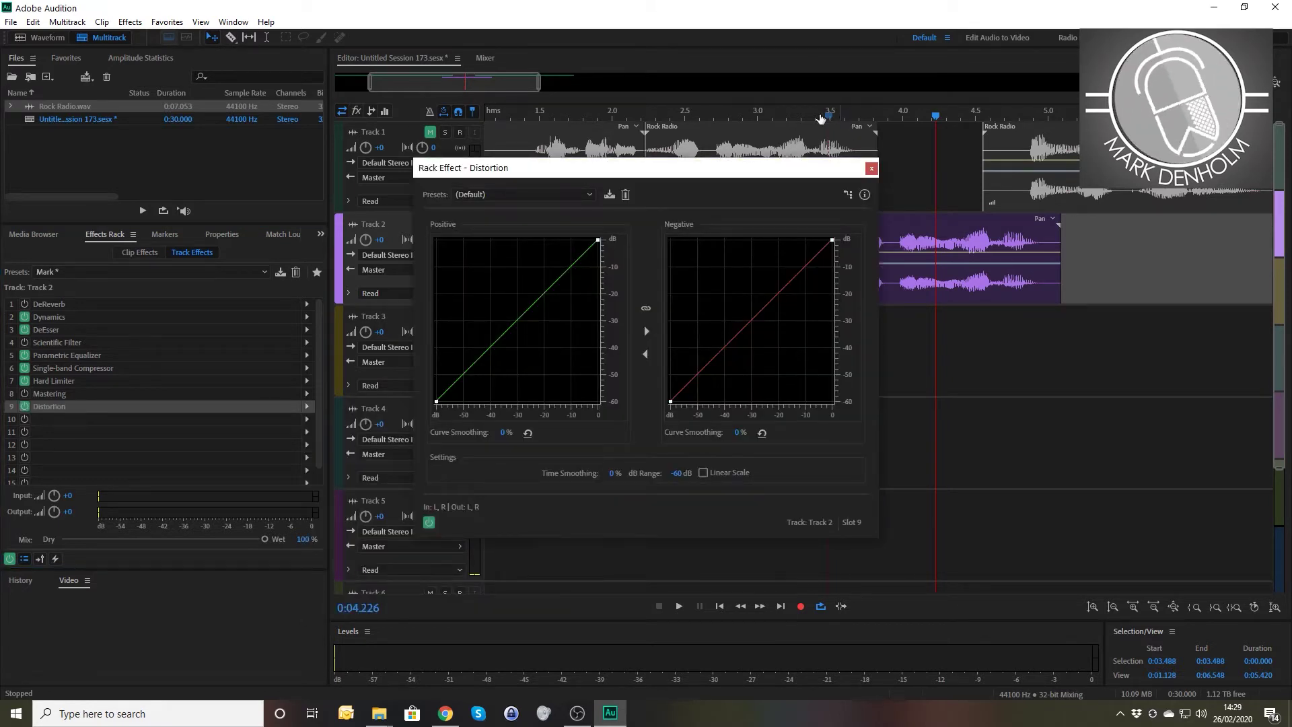
Step: Select the time range from about 3.39 s to about 4.97 s and start playing it
{"action": "left_click", "coordinate": [814, 118]}
{"action": "key", "text": "shift+End"}
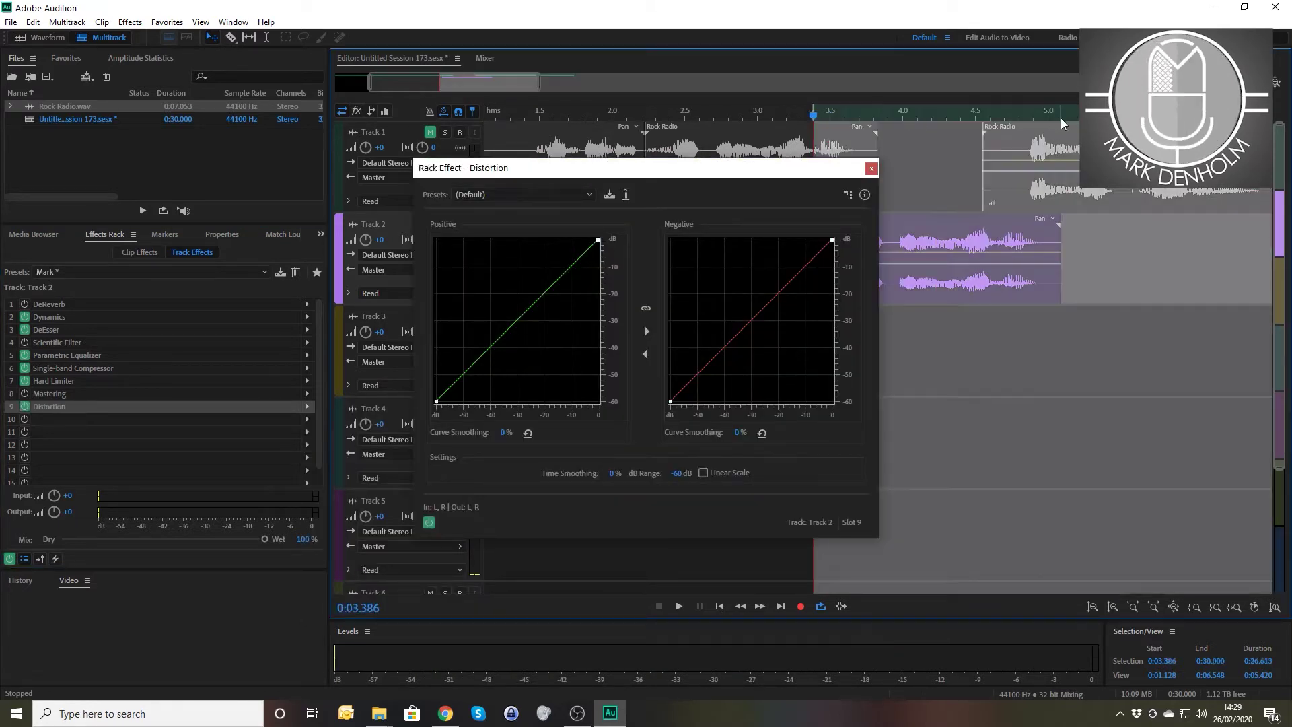
{"action": "left_click", "coordinate": [1044, 116]}
{"action": "left_click", "coordinate": [1040, 116], "text": "shift"}
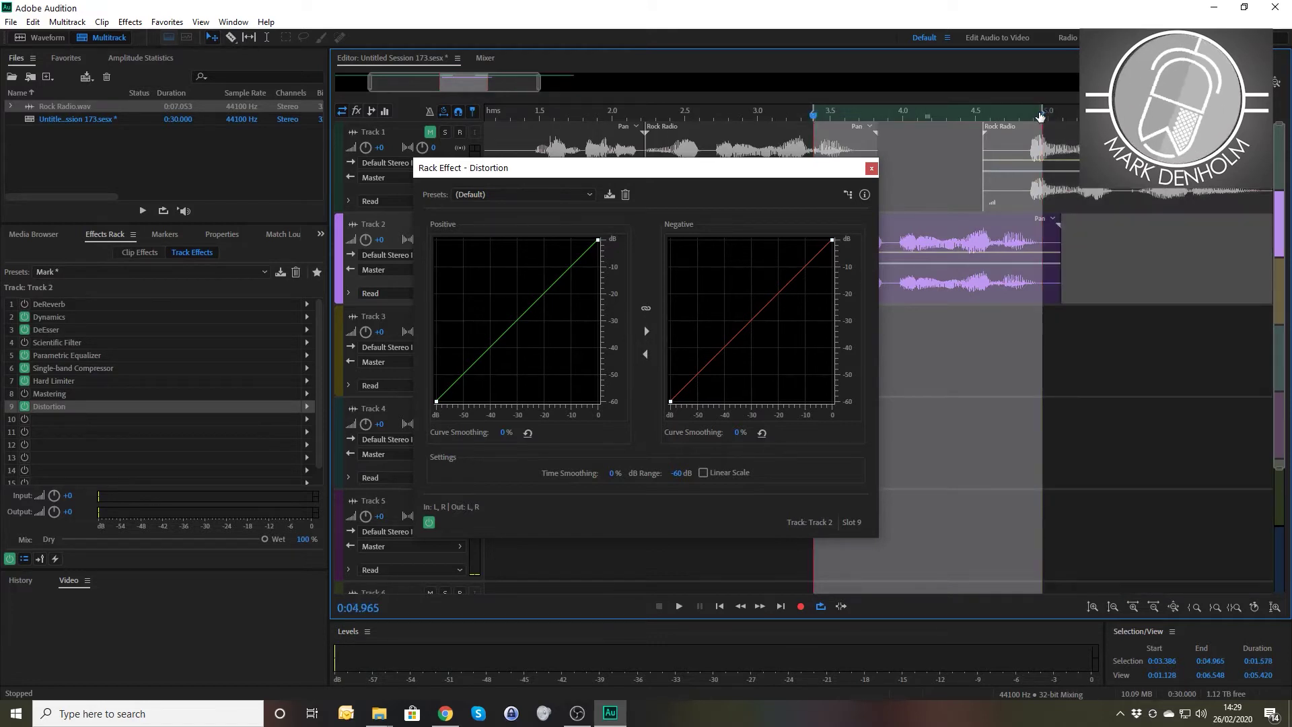
{"action": "key", "text": "space"}
Step: Raise Track 2's Distortion curves slightly, the positive at about -22 dB in and -15 dB out, the negative near -18 dB in, and stop playback
{"action": "mouse_move", "coordinate": [537, 296]}
{"action": "left_mouse_down"}
{"action": "mouse_move", "coordinate": [458, 244]}
{"action": "mouse_move", "coordinate": [568, 305]}
{"action": "mouse_move", "coordinate": [539, 283]}
{"action": "left_mouse_up"}
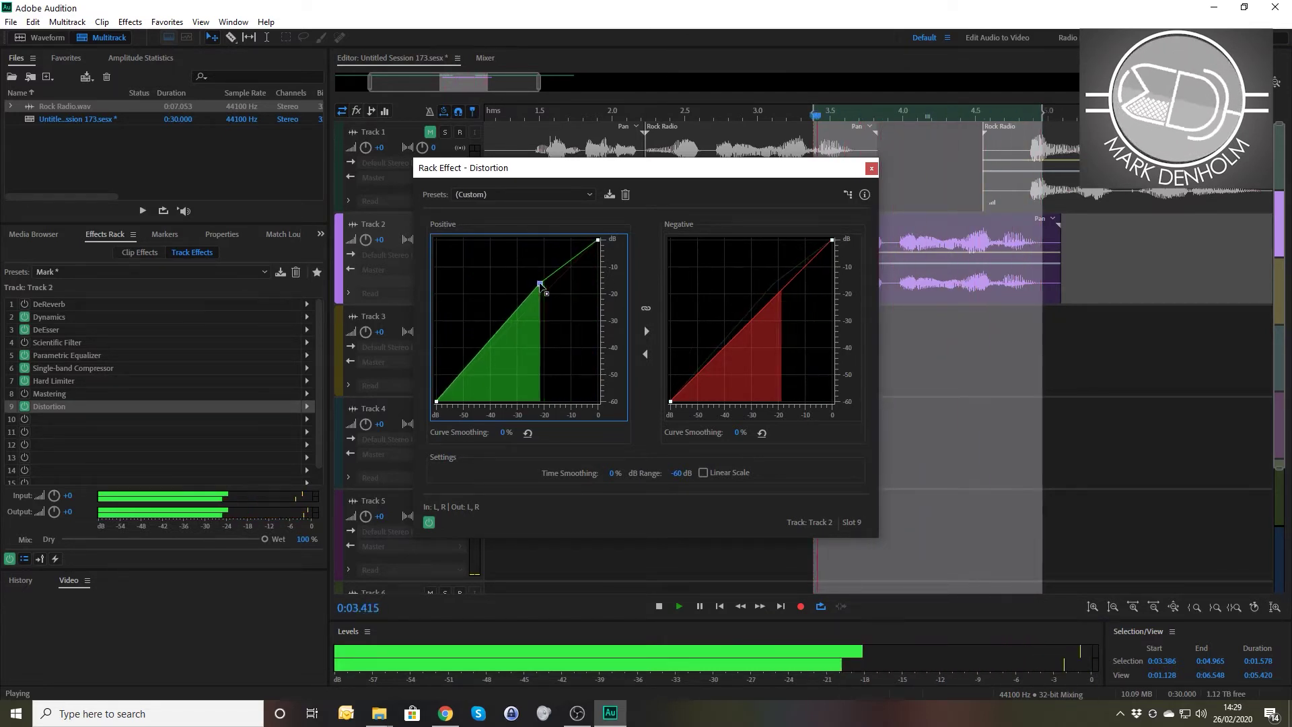
{"action": "left_click", "coordinate": [782, 296]}
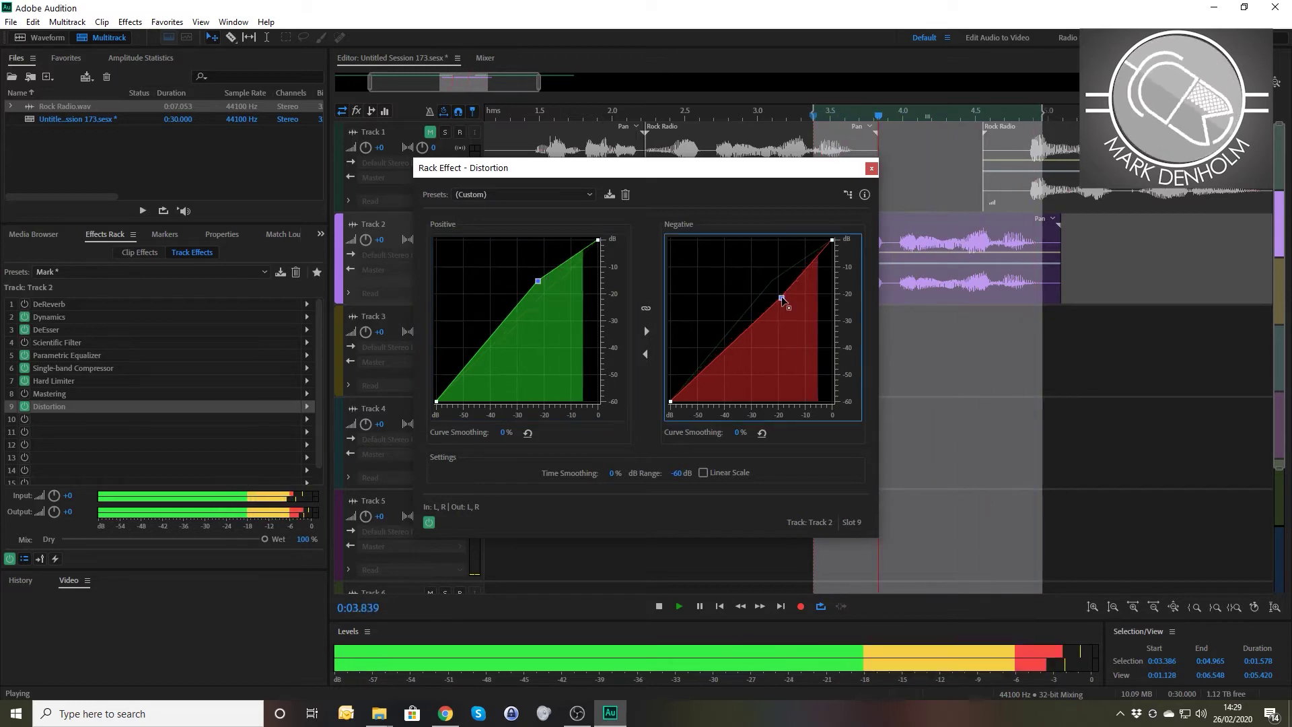
{"action": "left_click_drag", "start_coordinate": [784, 296], "coordinate": [785, 292]}
{"action": "left_click", "coordinate": [872, 169]}
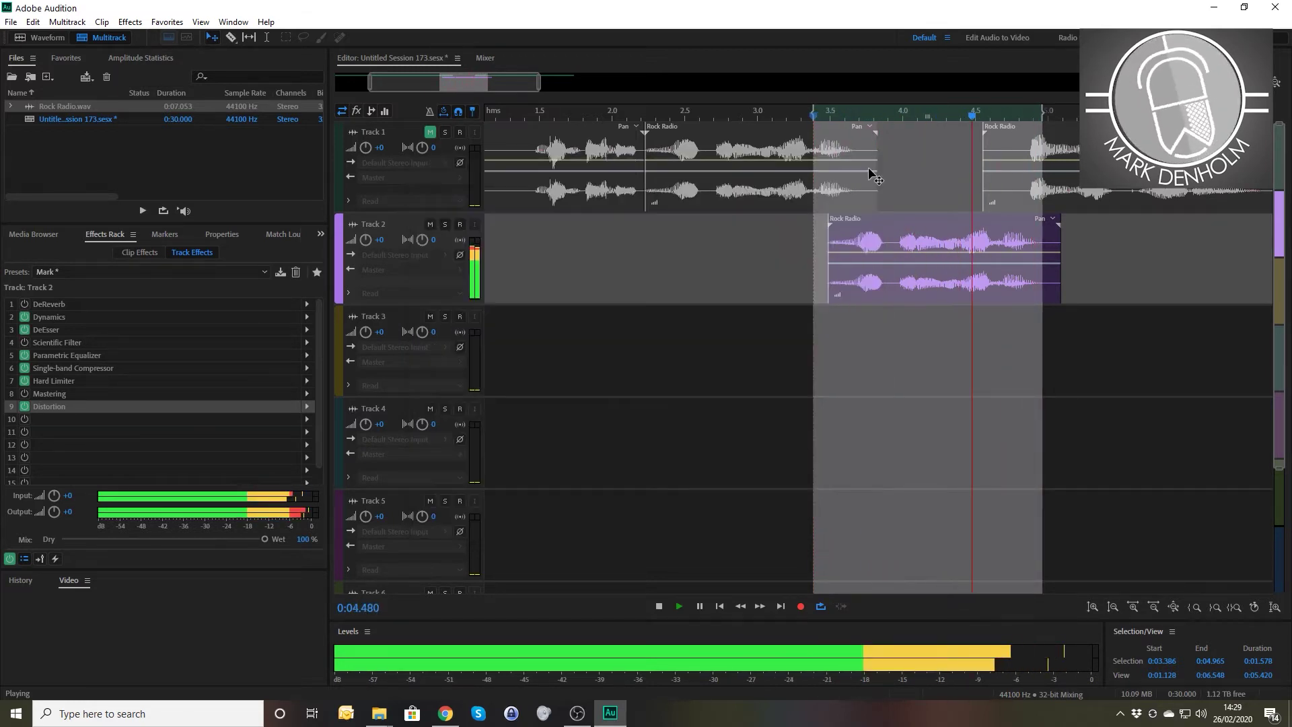
{"action": "key", "text": "space"}
Step: Lower the volume envelope of the whole Rock Radio clip on Track 2 slightly
{"action": "left_click", "coordinate": [772, 240]}
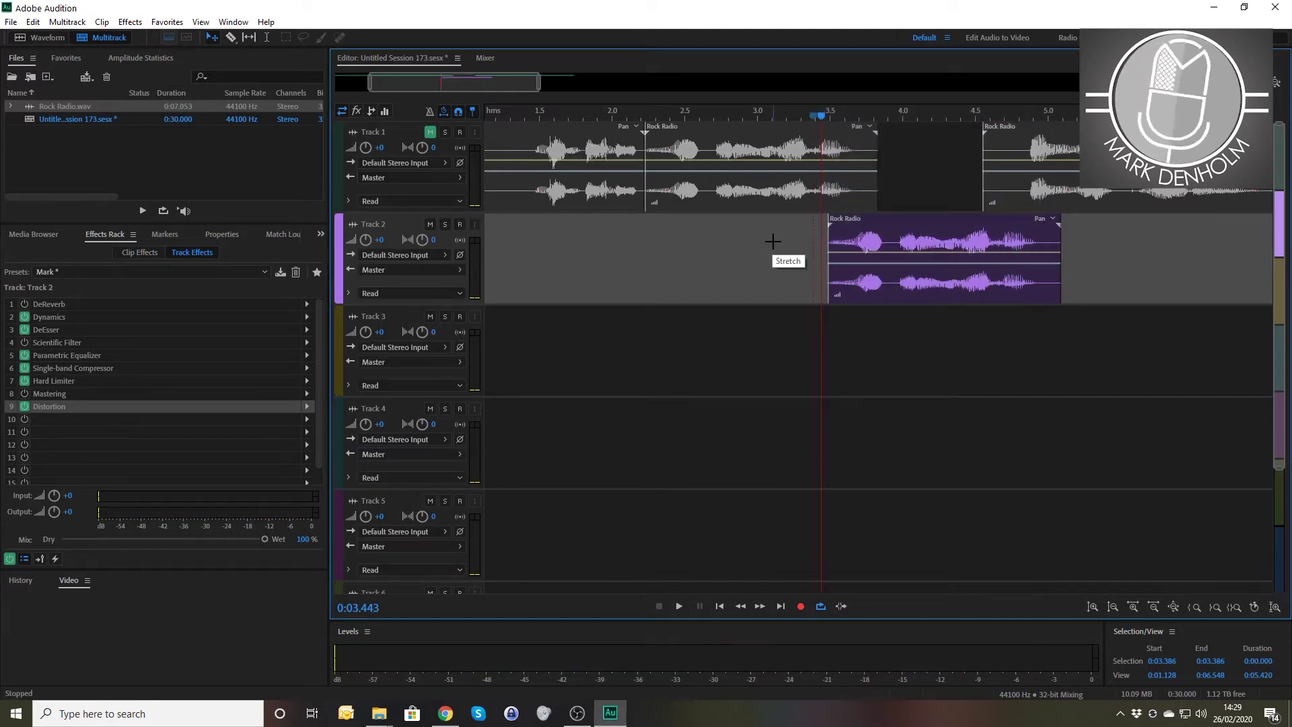
{"action": "left_click", "coordinate": [919, 262]}
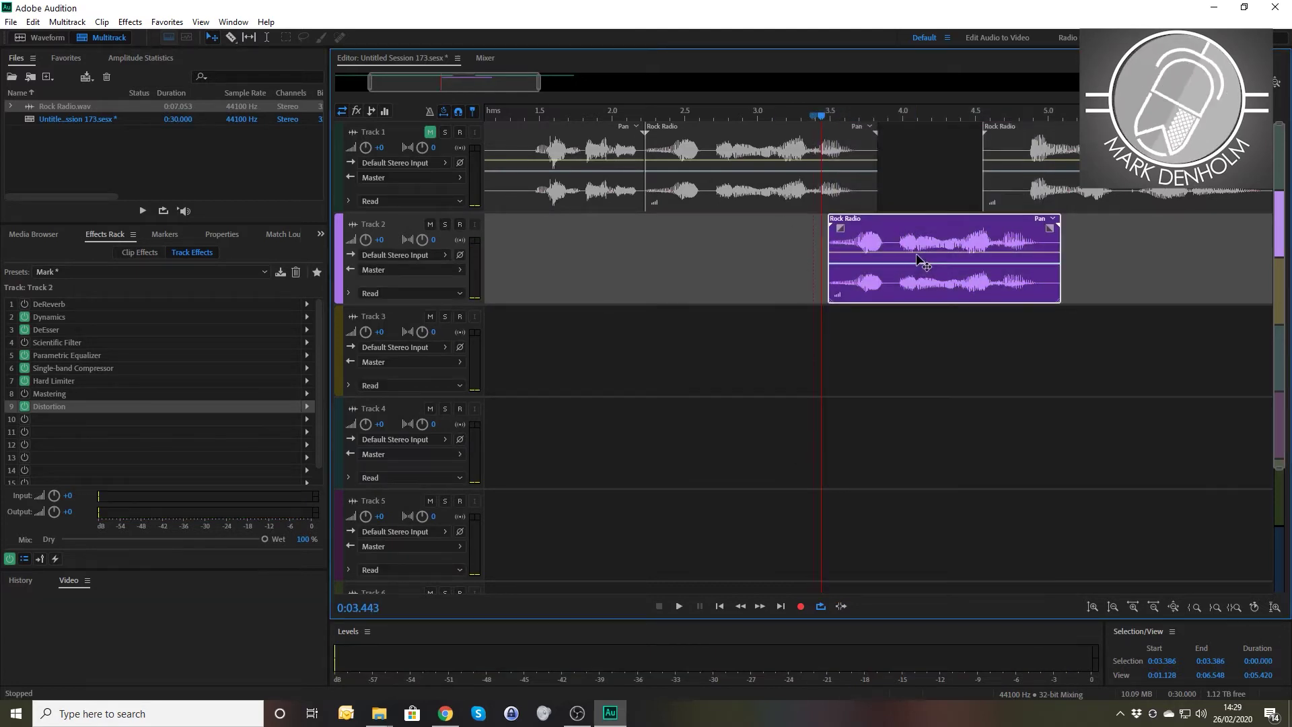
{"action": "left_click", "coordinate": [923, 254]}
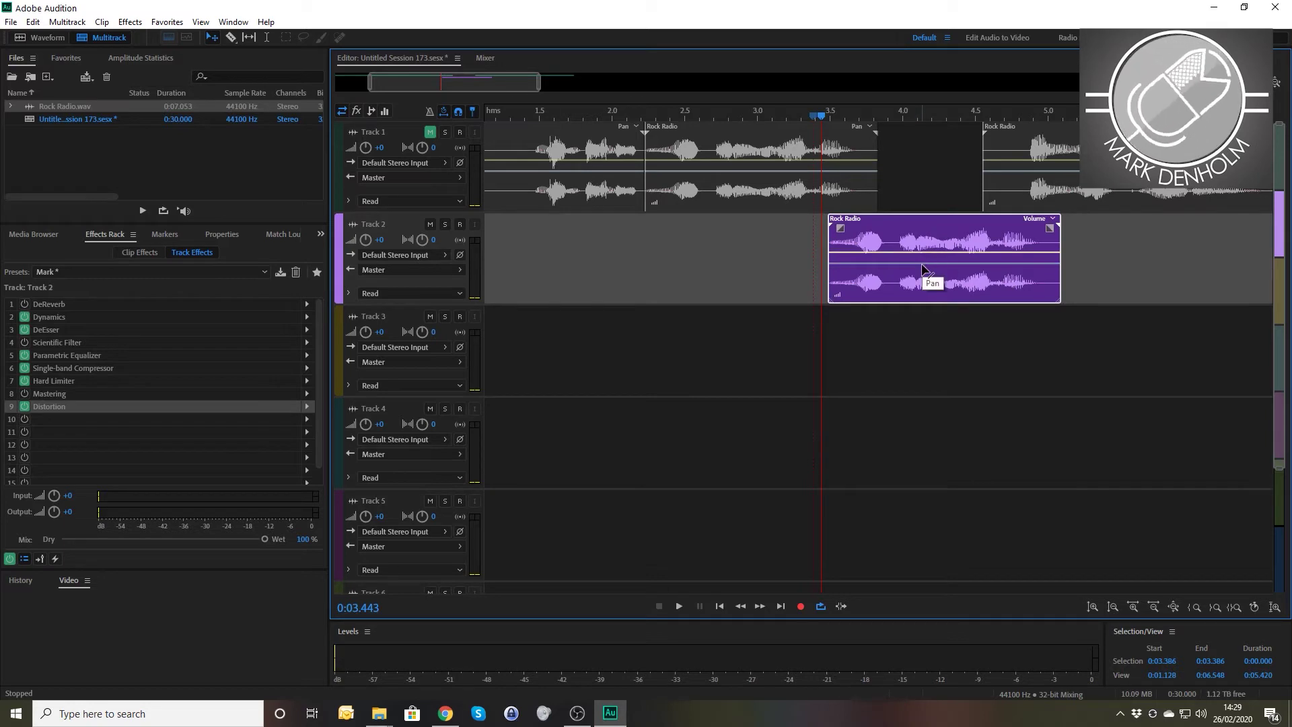
{"action": "left_click_drag", "start_coordinate": [930, 254], "coordinate": [930, 263]}
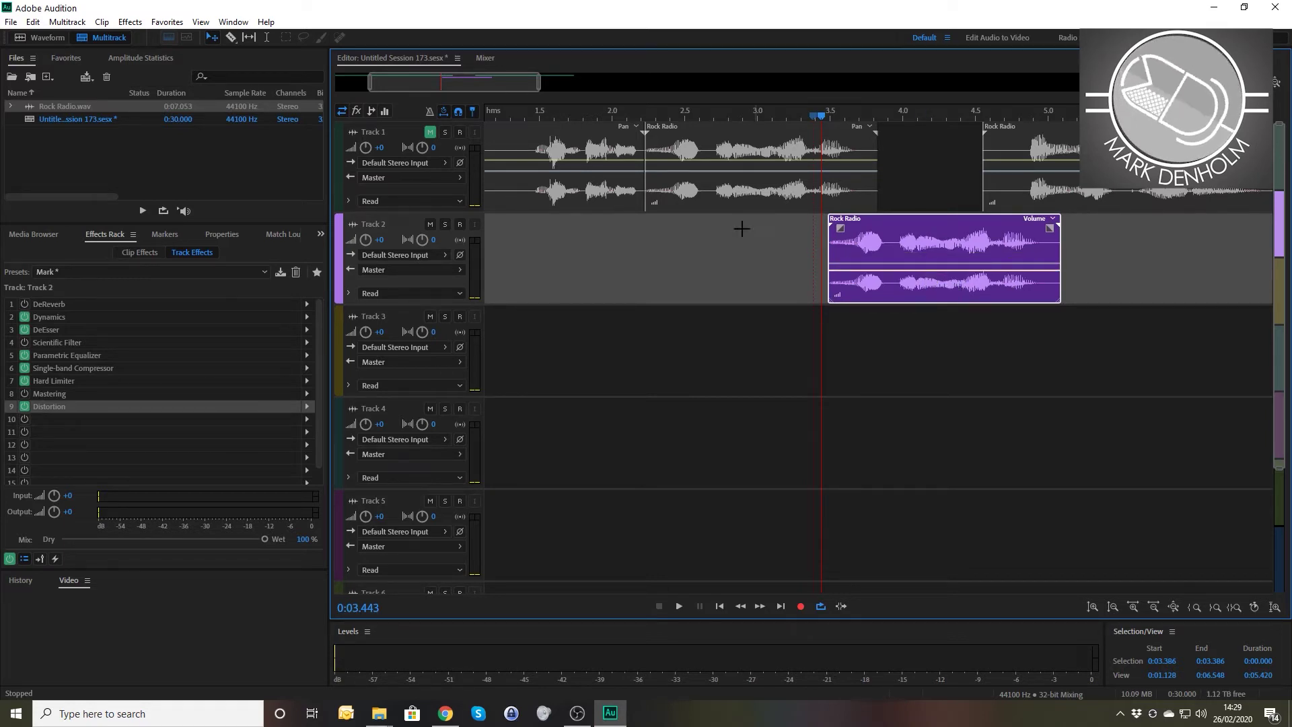
Step: Unmute Track 1 and play the session from about 1.21 s to hear both tracks together
{"action": "left_click", "coordinate": [430, 132]}
{"action": "left_click", "coordinate": [496, 118]}
{"action": "key", "text": "space"}
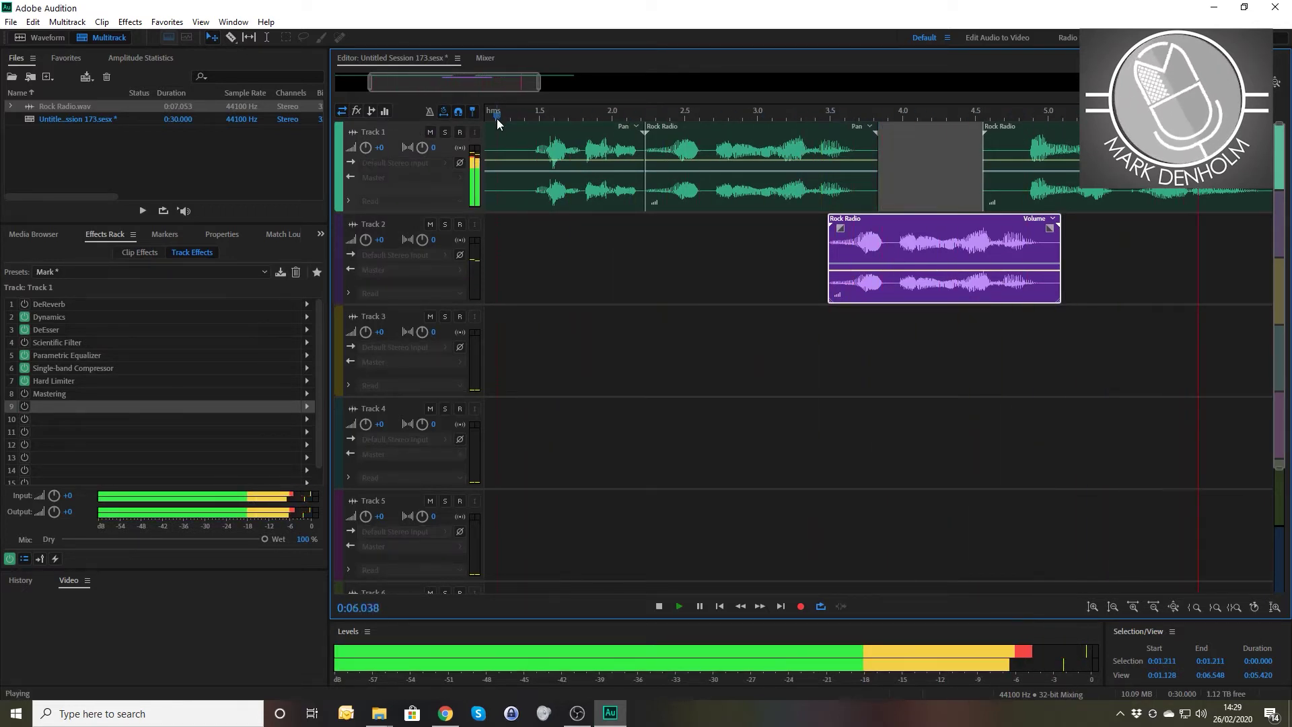
{"action": "key", "text": "space"}
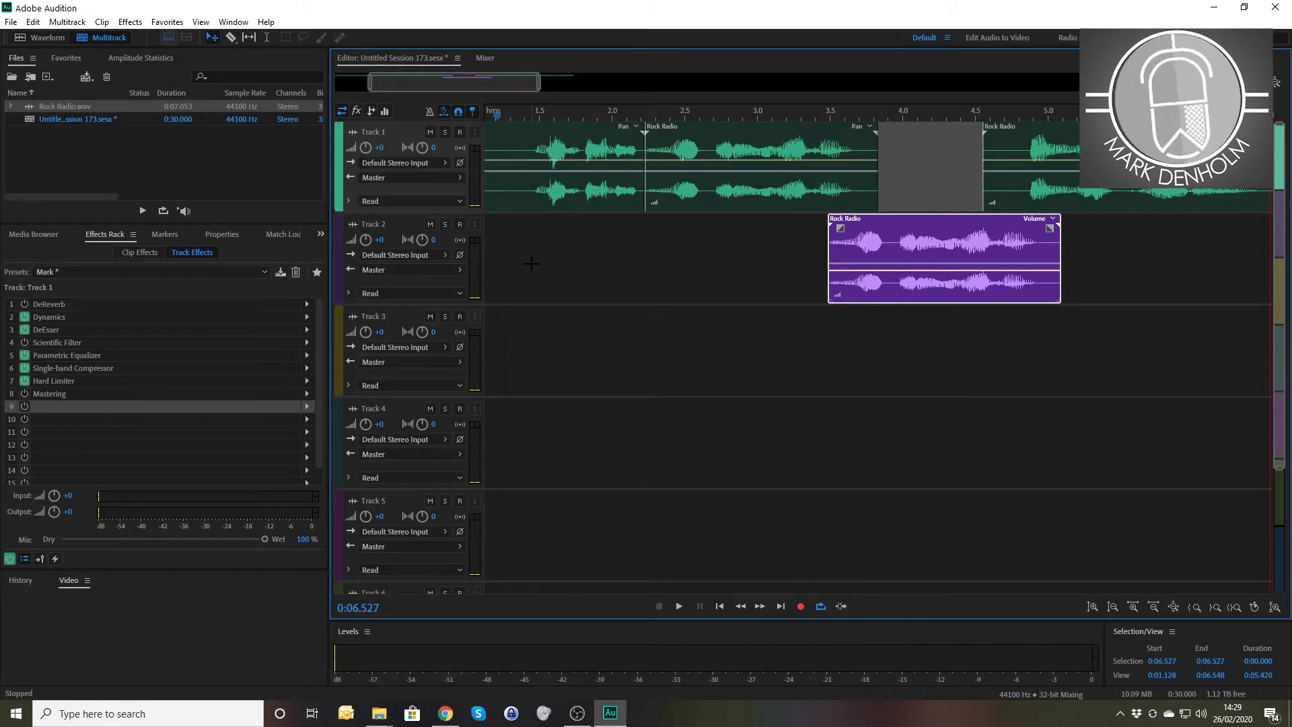
Step: Move Distortion to slot 6 of Track 2's effects rack, ahead of the Single-band Compressor, and audition the session from about 2.12 s
{"action": "left_click", "coordinate": [528, 264]}
{"action": "left_click", "coordinate": [59, 406]}
{"action": "left_click_drag", "start_coordinate": [59, 406], "coordinate": [65, 364]}
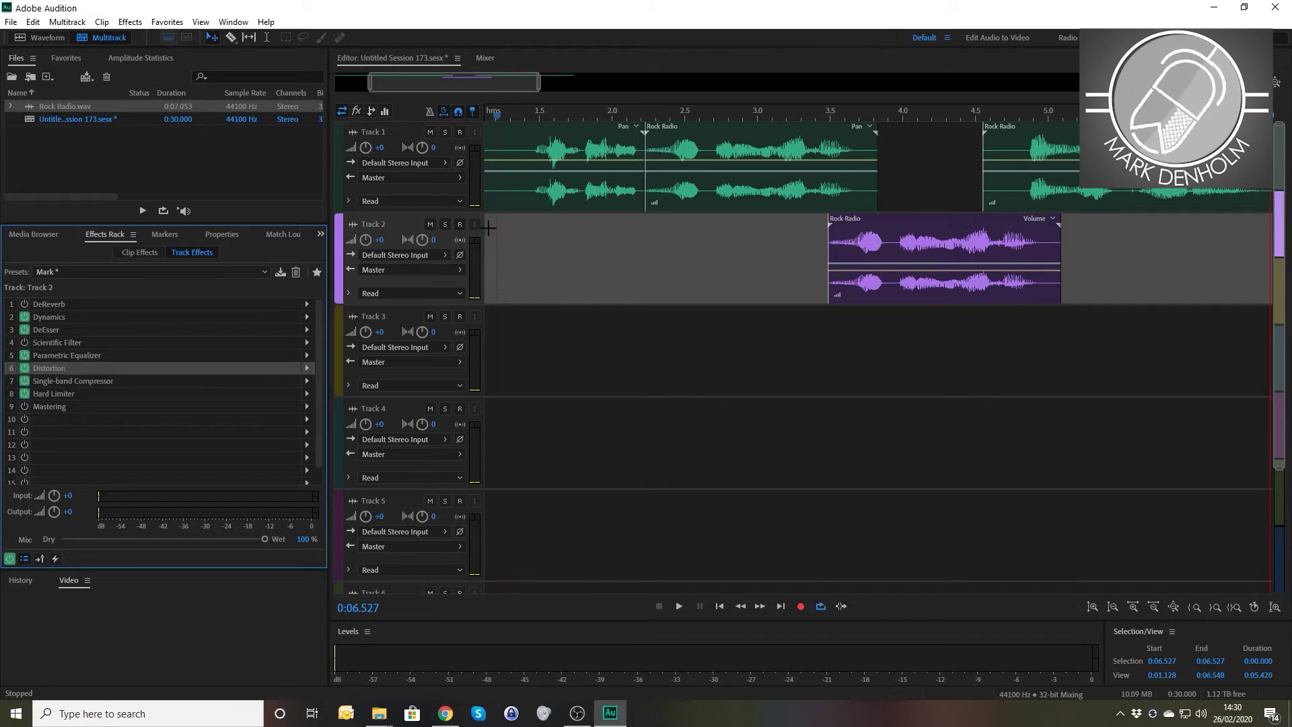
{"action": "left_click", "coordinate": [629, 120]}
{"action": "key", "text": "space"}
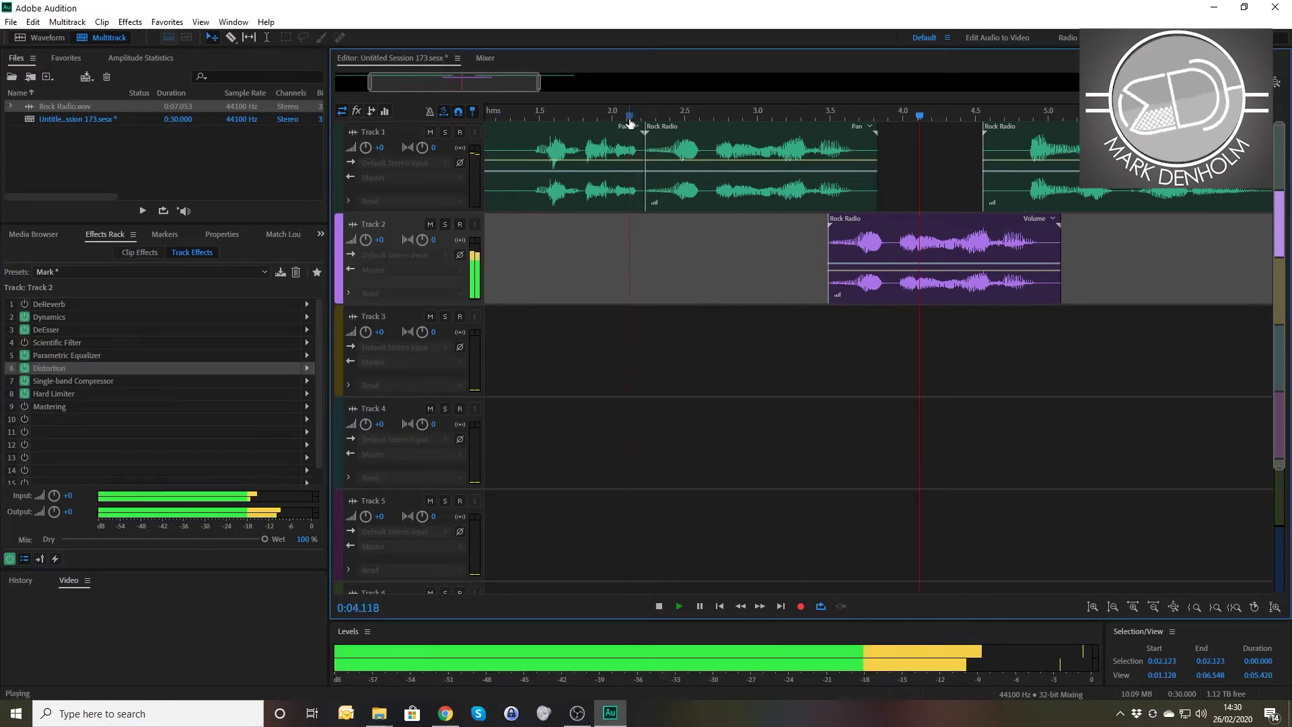
{"action": "key", "text": "space"}
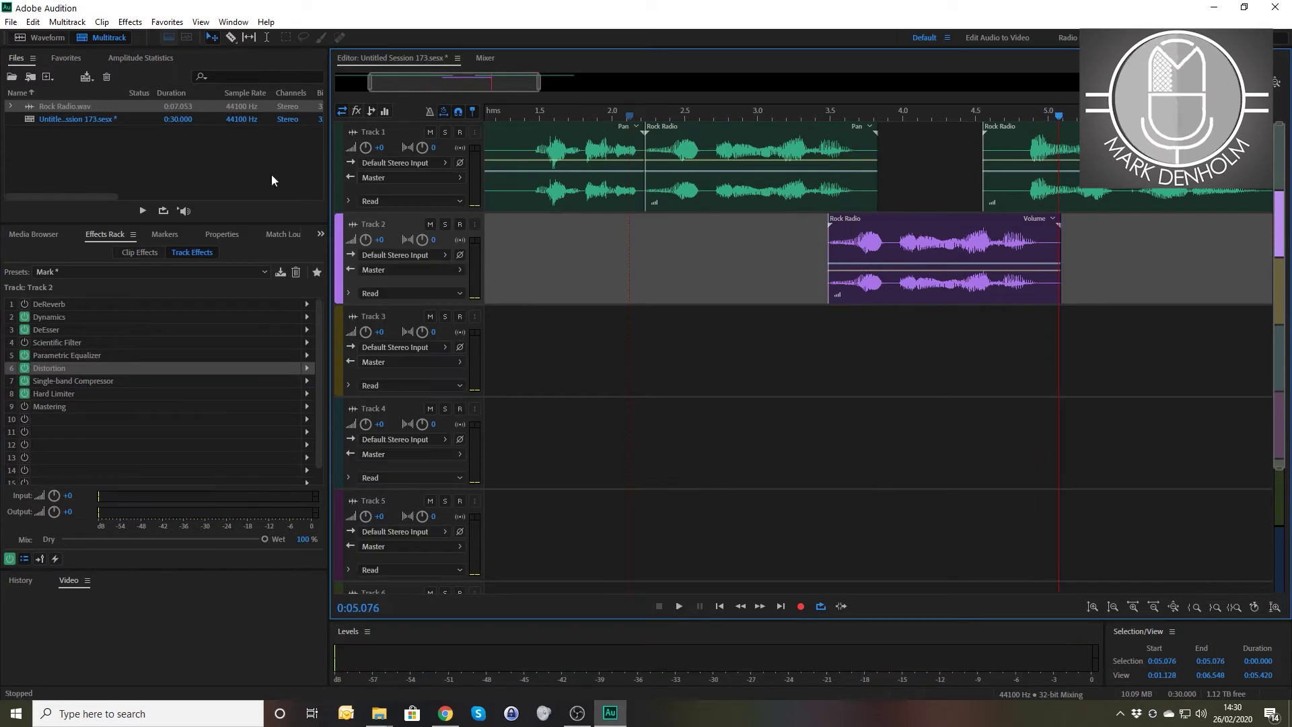
Step: Add a Chorus effect with default settings to Track 2 and move it to slot 6, ahead of Distortion
{"action": "left_click", "coordinate": [305, 419]}
{"action": "mouse_move", "coordinate": [397, 502]}
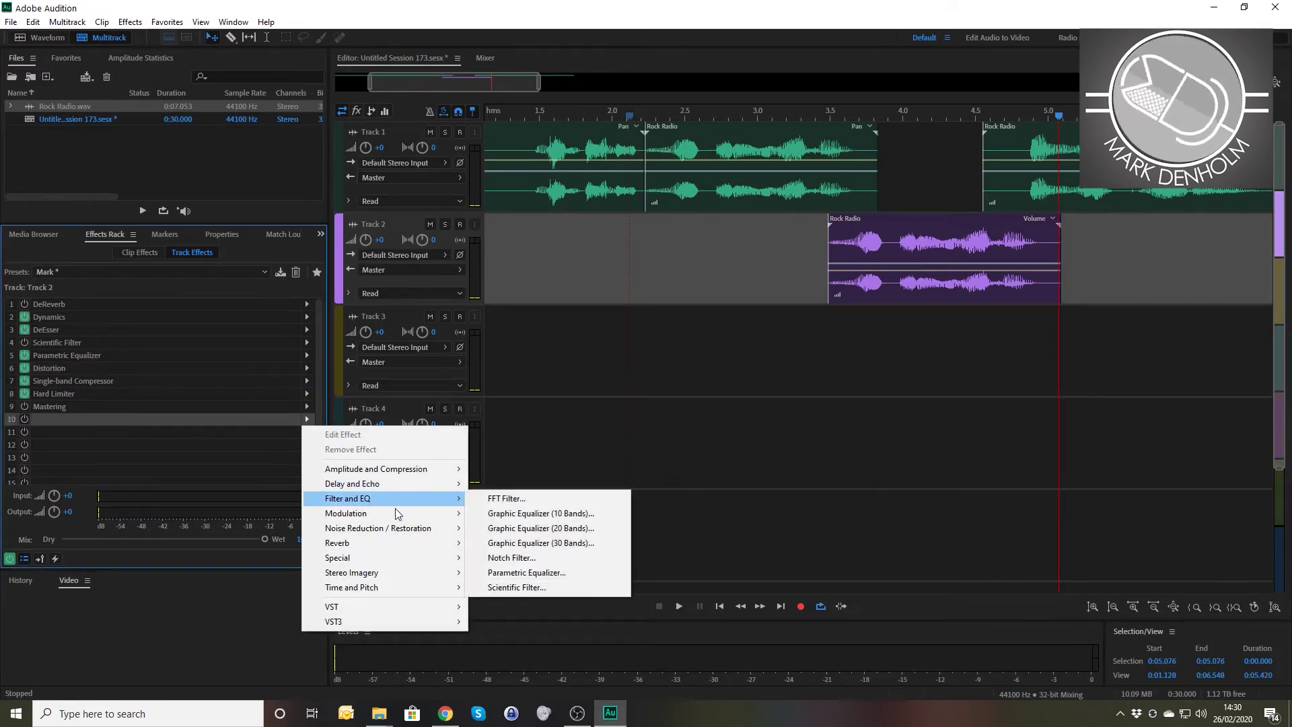
{"action": "left_click", "coordinate": [501, 515]}
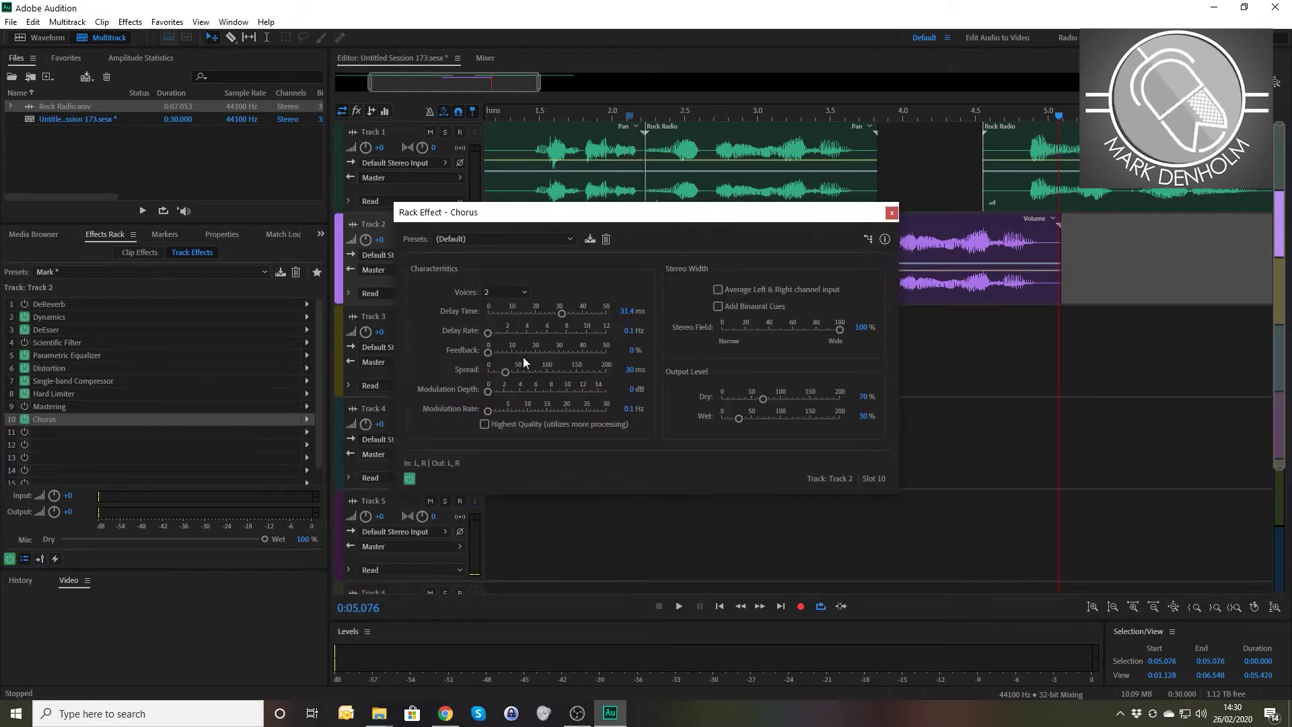
{"action": "left_click", "coordinate": [891, 213]}
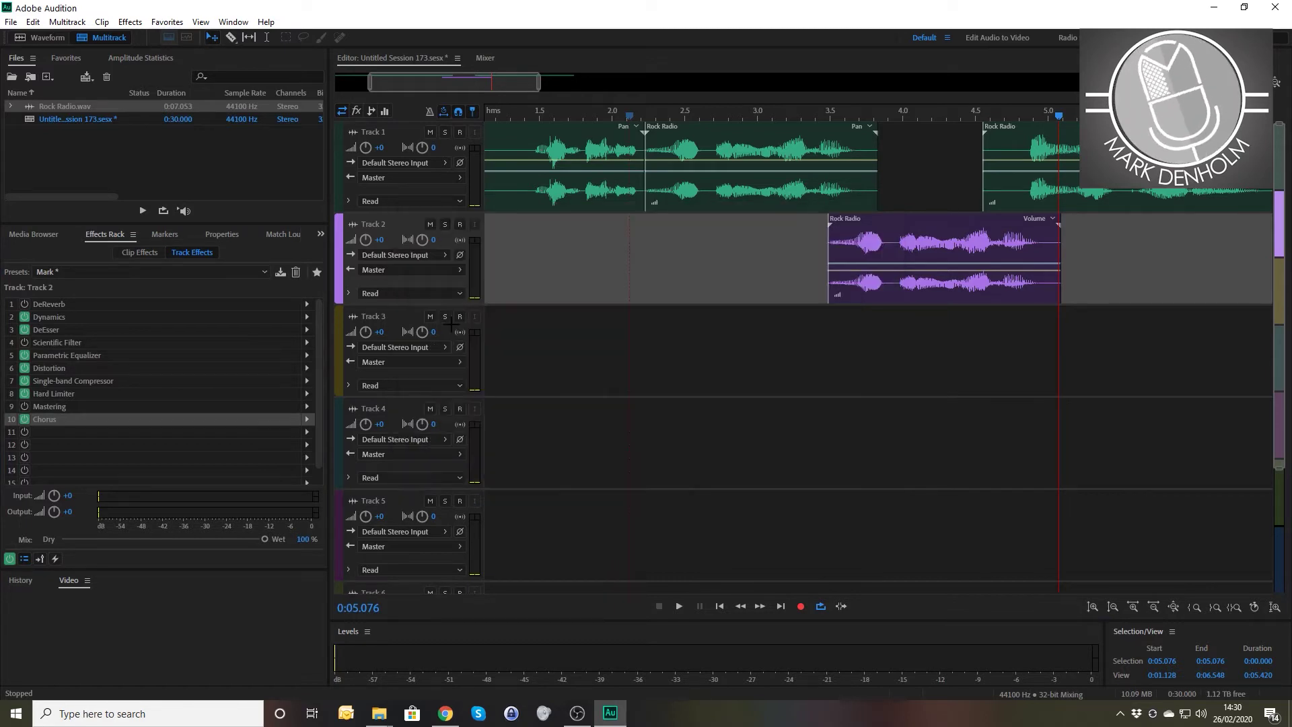
{"action": "left_click_drag", "start_coordinate": [39, 420], "coordinate": [46, 361]}
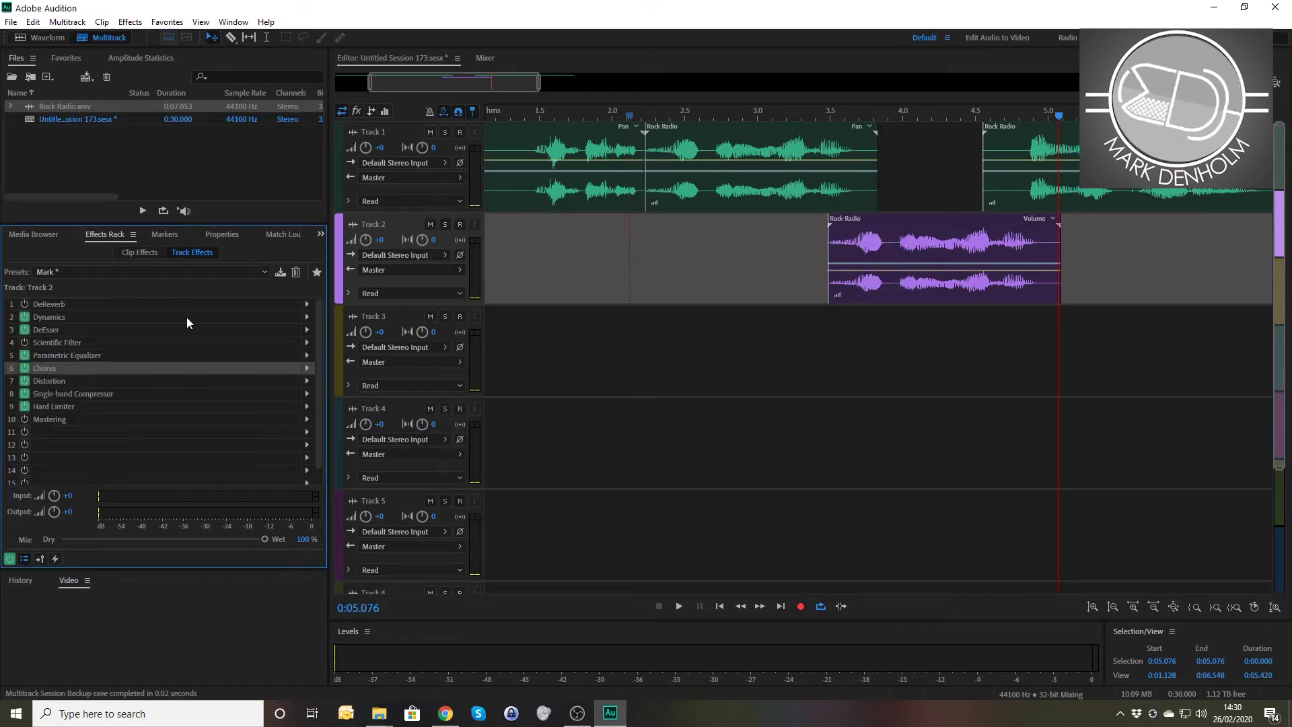
Step: Play the session from about 2.18 s to audition the Chorus on Track 2
{"action": "left_click", "coordinate": [639, 117]}
{"action": "key", "text": "space"}
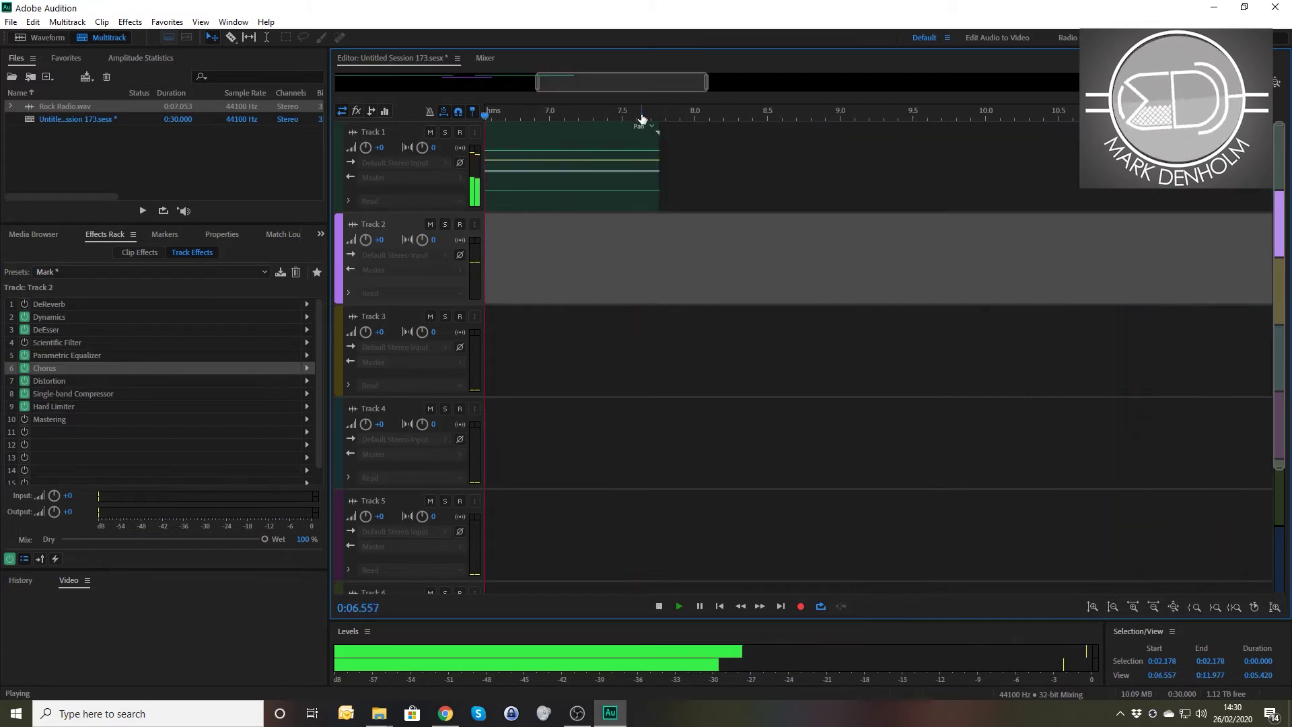
{"action": "key", "text": "space"}
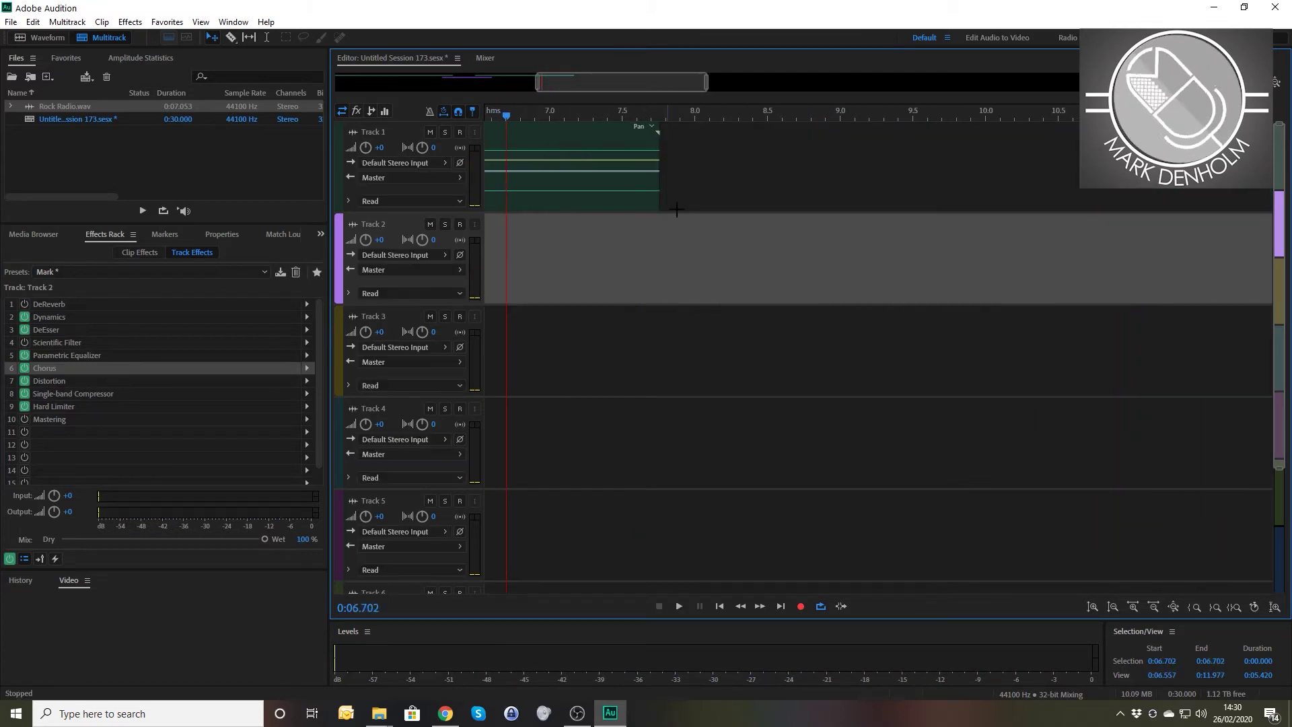
Step: Mix down the entire multitrack session to a new file
{"action": "right_click", "coordinate": [817, 348]}
{"action": "mouse_move", "coordinate": [923, 482]}
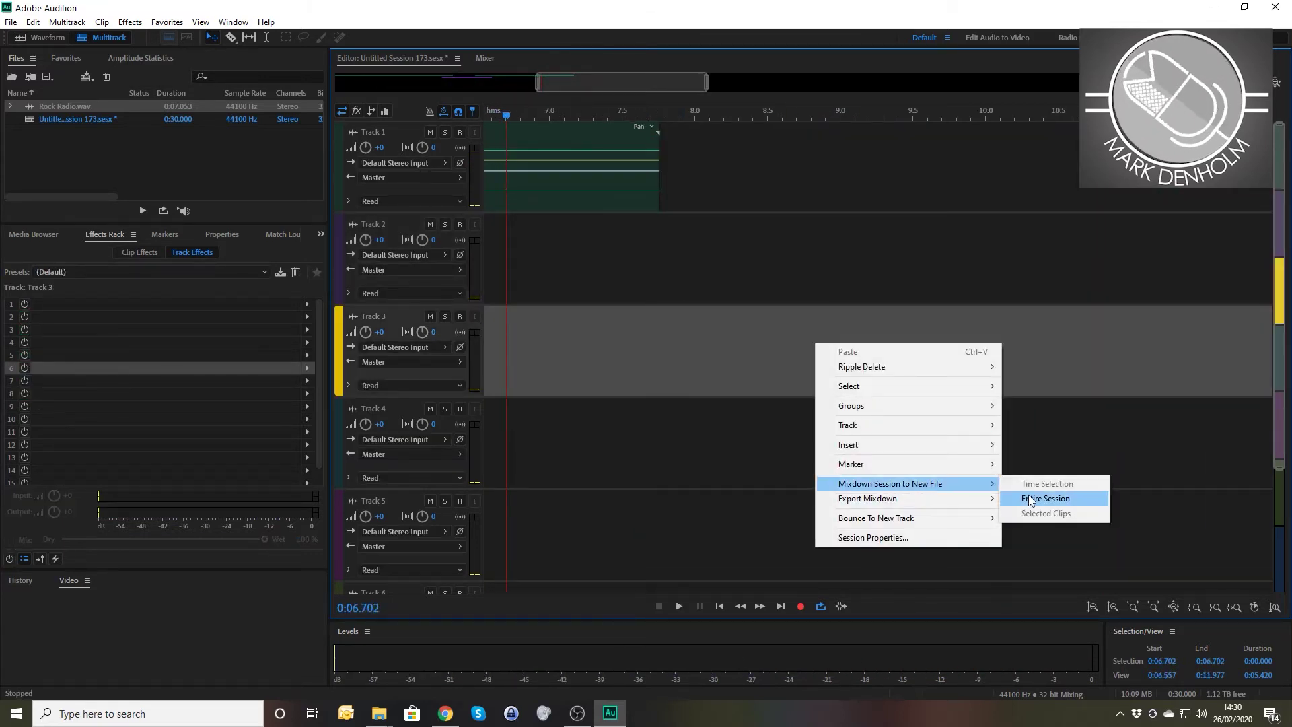
{"action": "left_click", "coordinate": [1030, 499]}
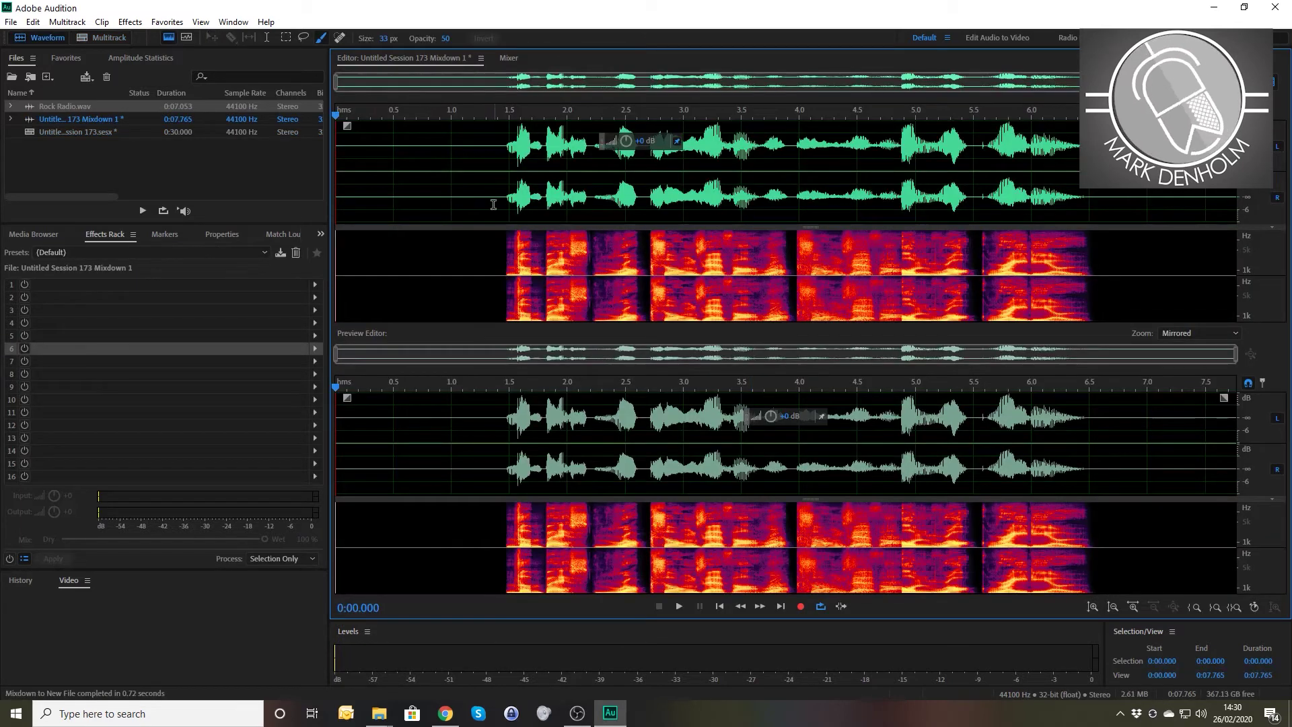
Step: Play the mixdown file from about 1.33 s, just before the voice starts
{"action": "left_click", "coordinate": [490, 200]}
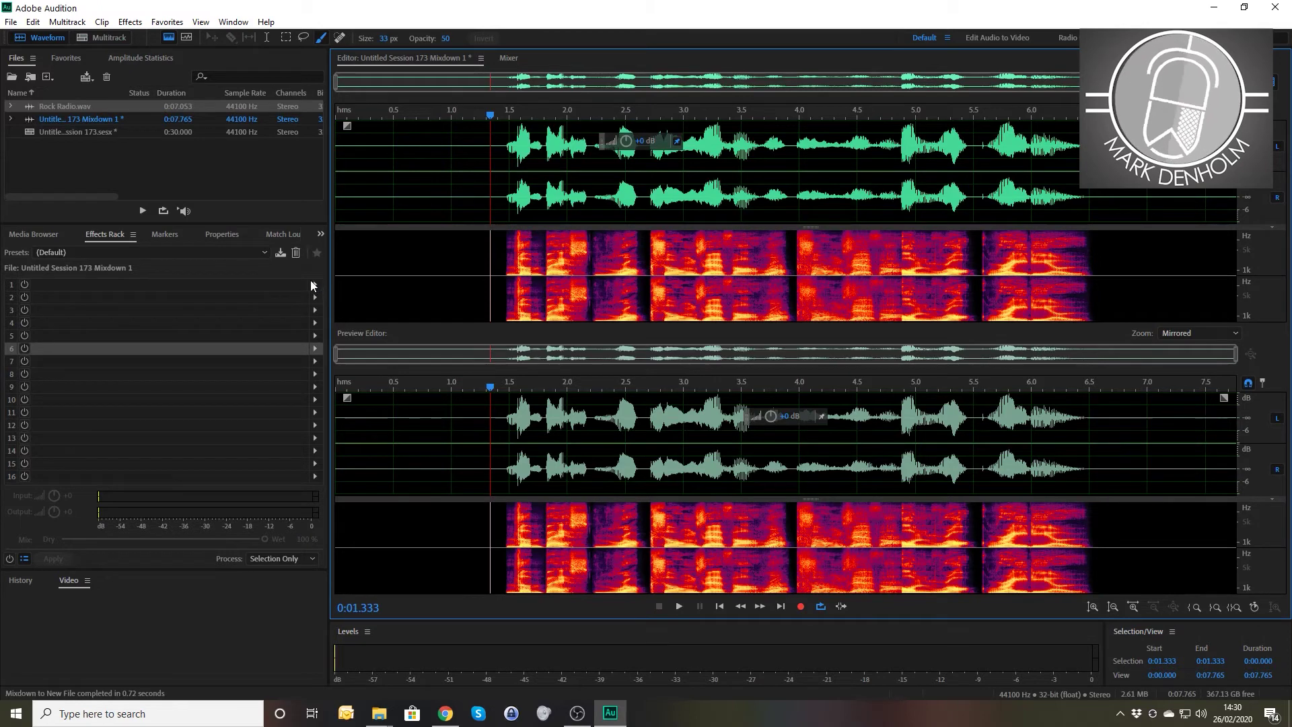
{"action": "left_click", "coordinate": [490, 191]}
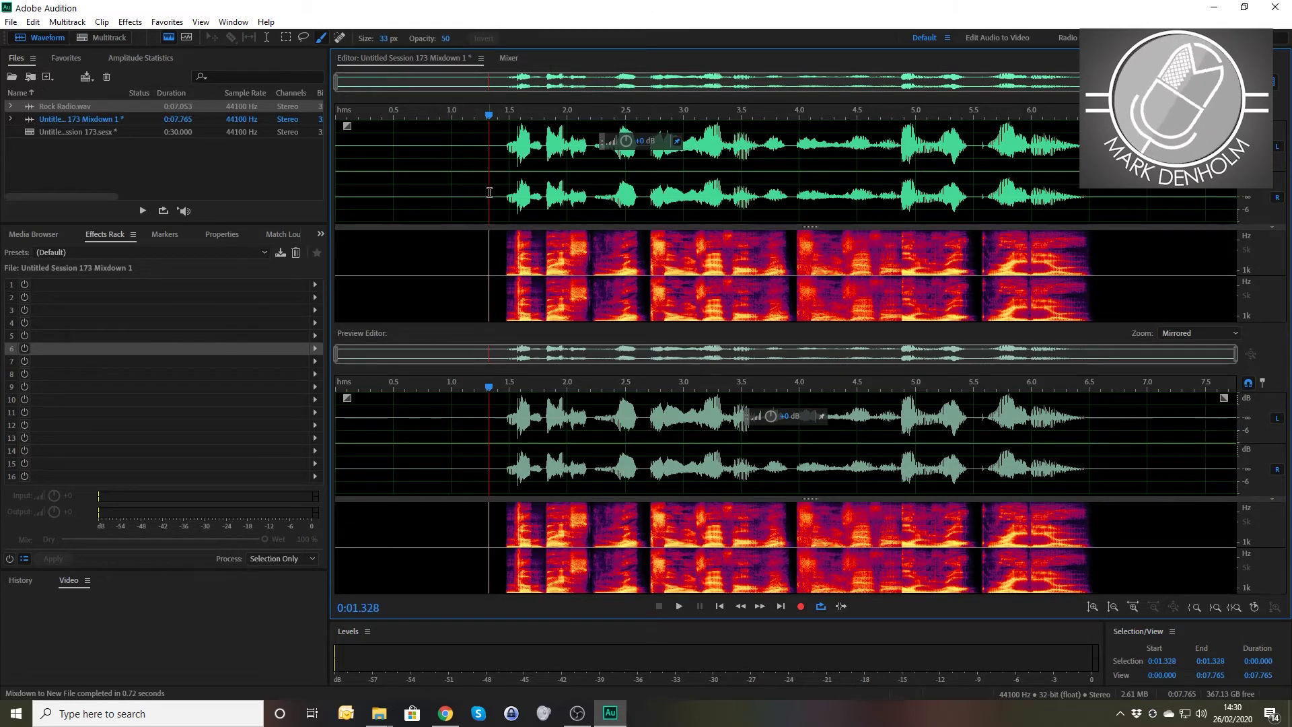
{"action": "key", "text": "space"}
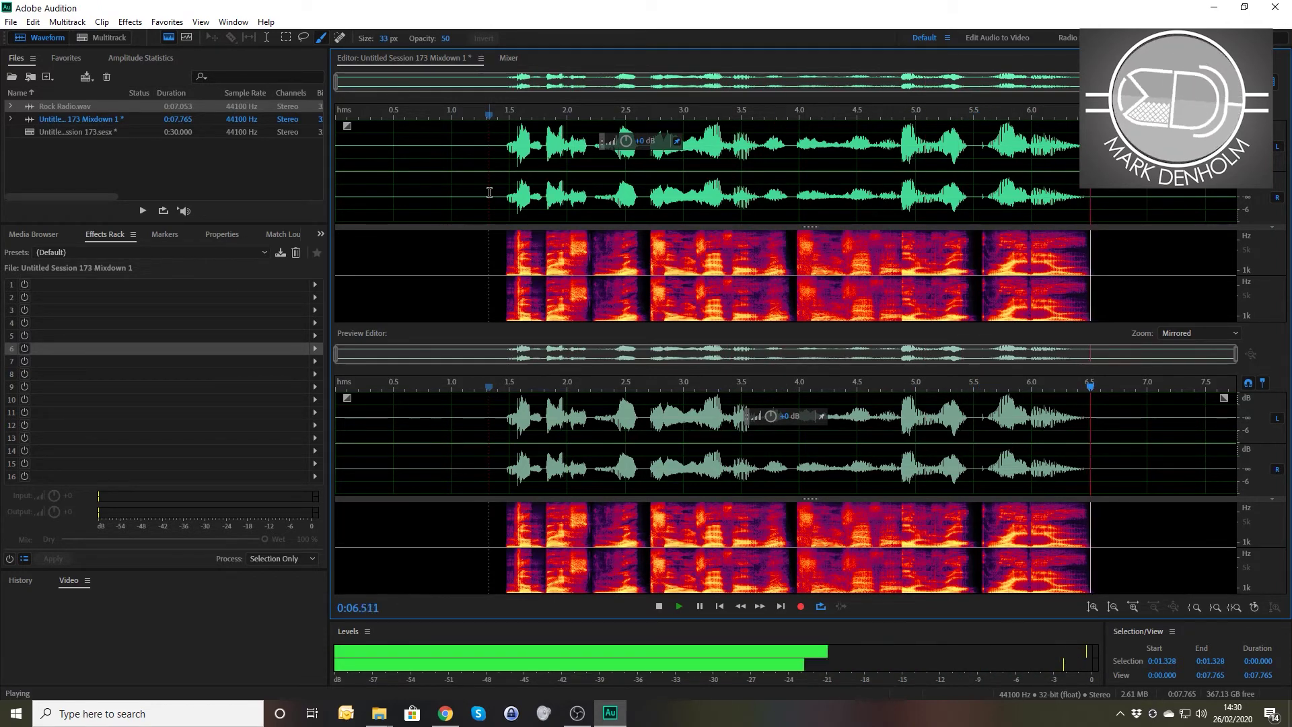
{"action": "key", "text": "space"}
Step: Add the Mastering effect to slot 1 of the mixdown's effects rack and load its Default preset
{"action": "left_click", "coordinate": [314, 285]}
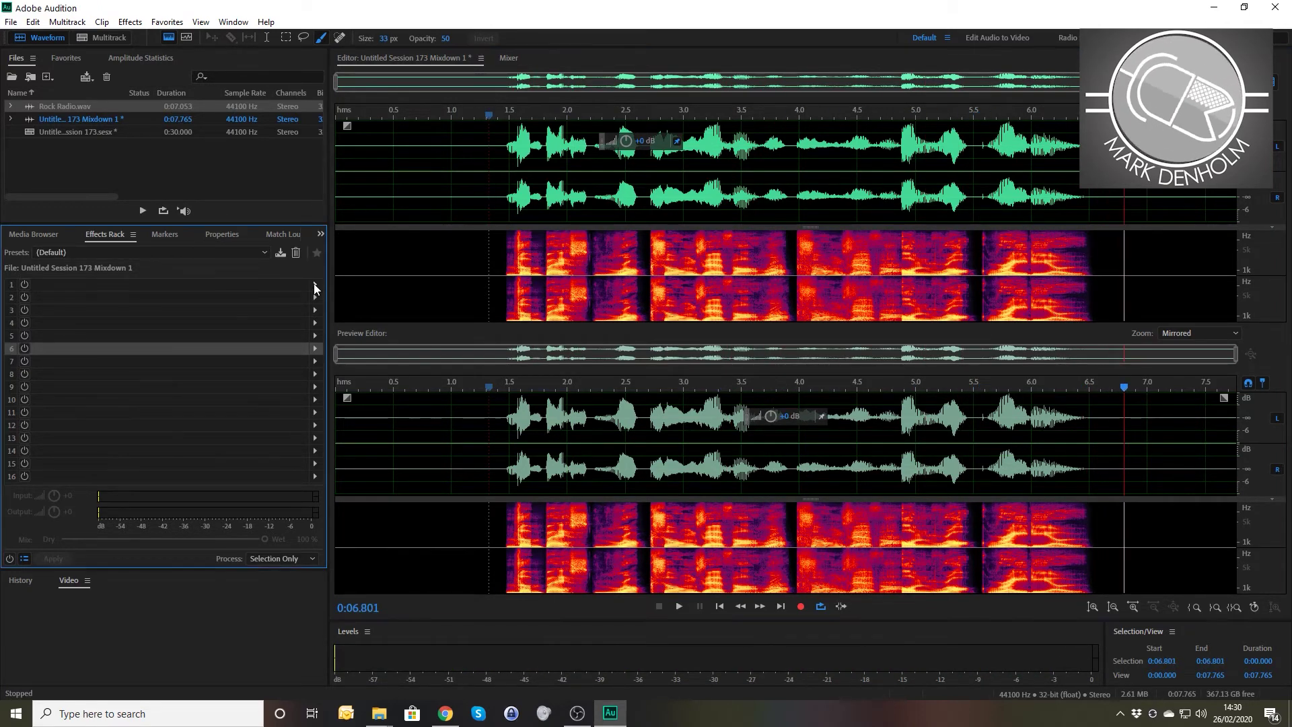
{"action": "mouse_move", "coordinate": [370, 441]}
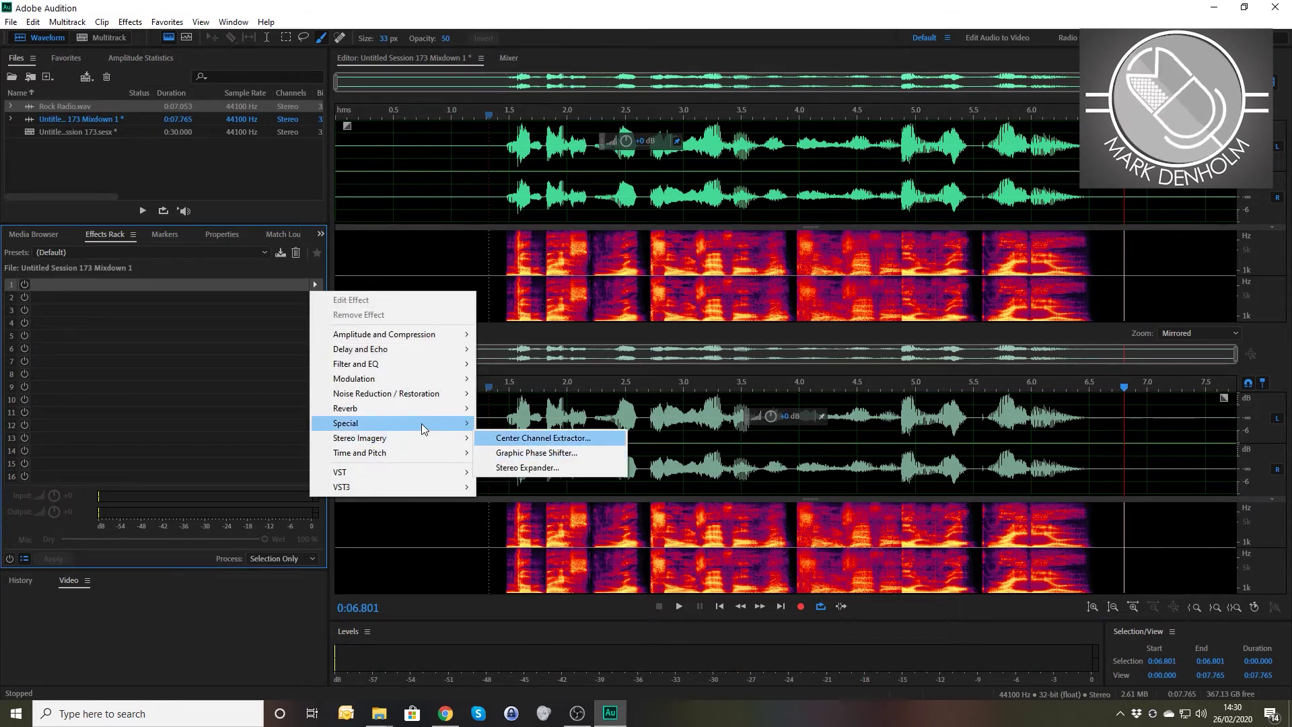
{"action": "mouse_move", "coordinate": [422, 423]}
{"action": "left_click", "coordinate": [527, 453]}
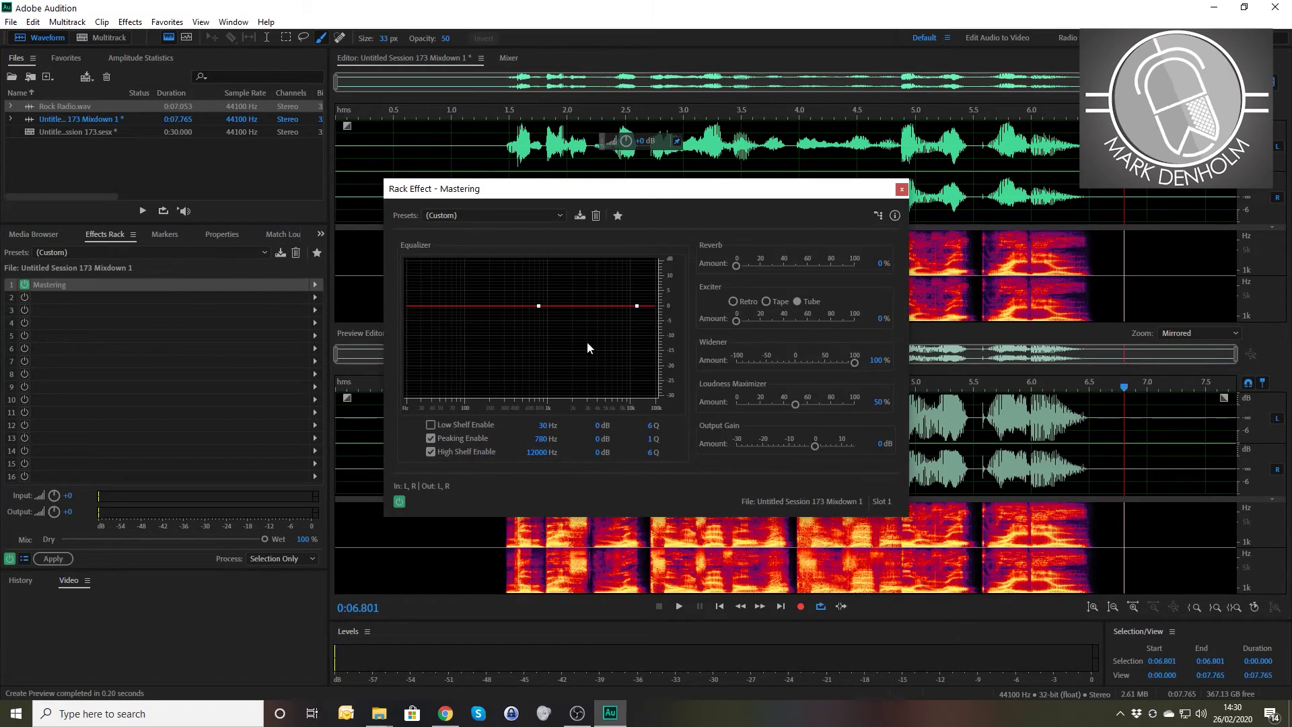
{"action": "left_click", "coordinate": [525, 216]}
{"action": "left_click", "coordinate": [481, 236]}
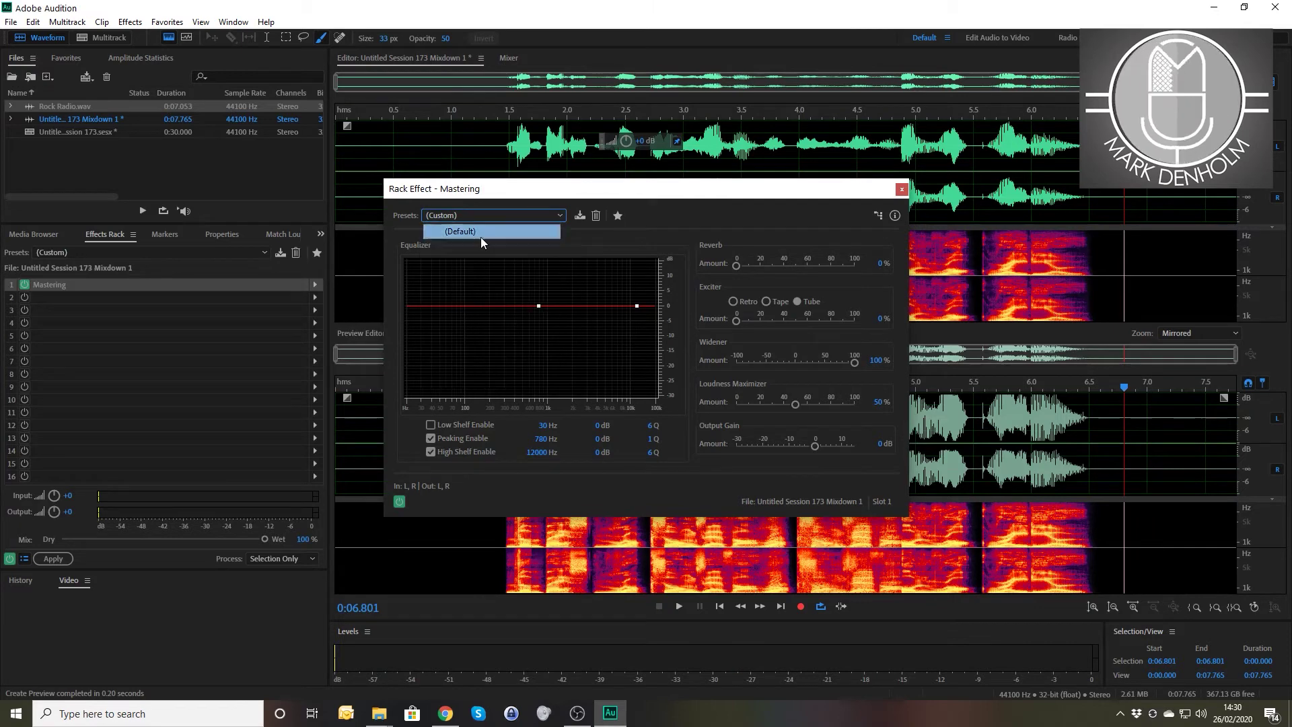
Step: Set the Mastering effect's Reverb amount to 10%
{"action": "left_click", "coordinate": [881, 263]}
{"action": "type", "text": "1"}
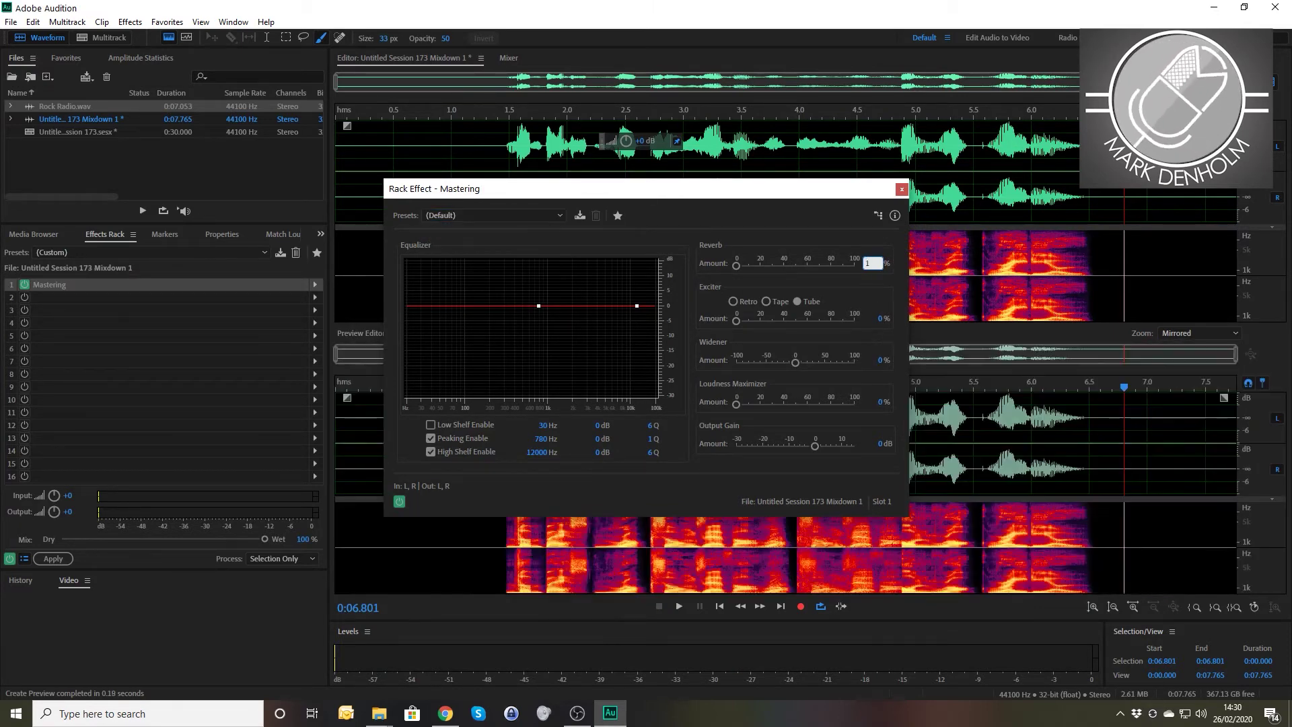
{"action": "type", "text": "0"}
{"action": "key", "text": "Return"}
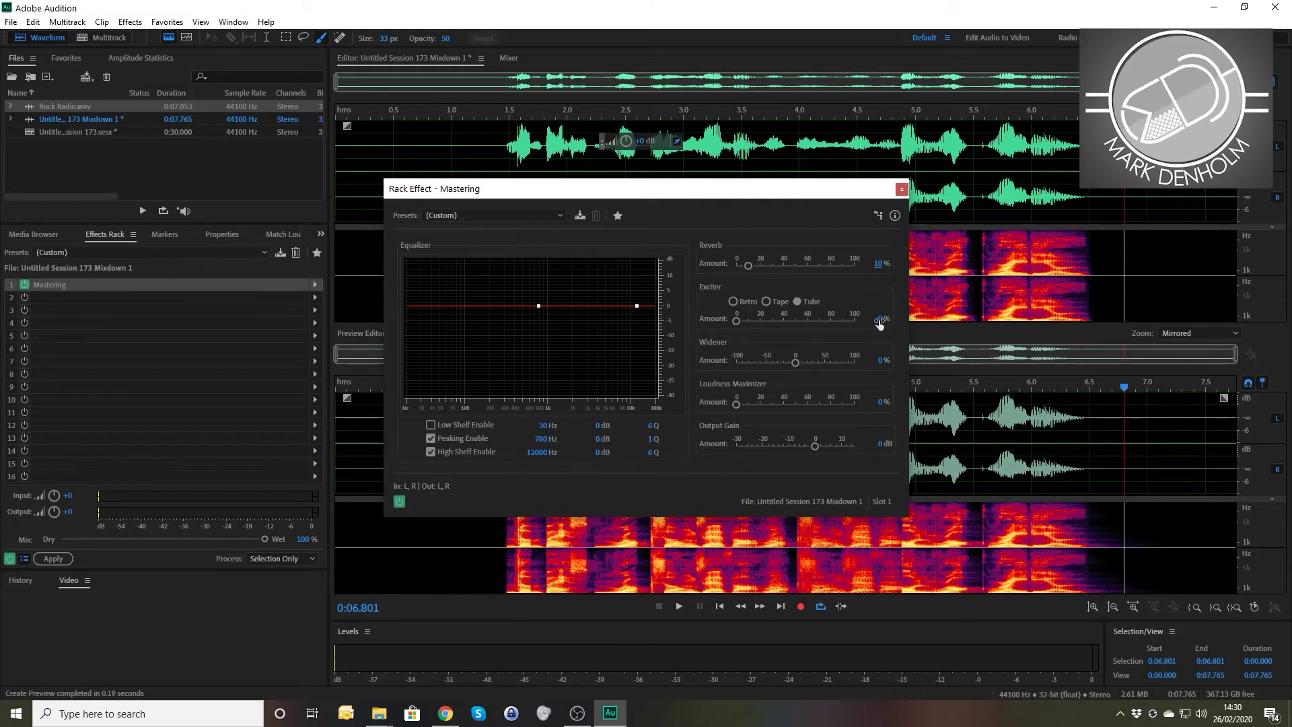
Step: Set the Mastering effect's Exciter amount to 5% and its Widener amount to 20%
{"action": "type", "text": "6"}
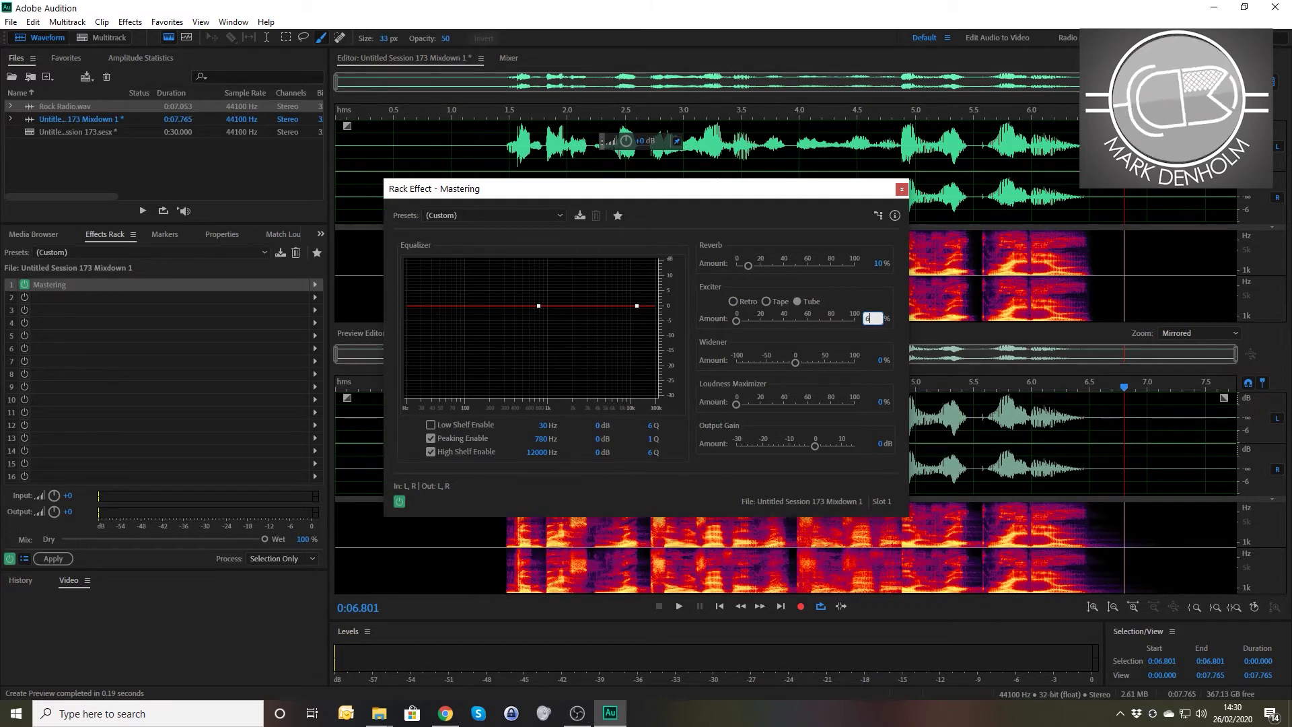
{"action": "key", "text": "Return"}
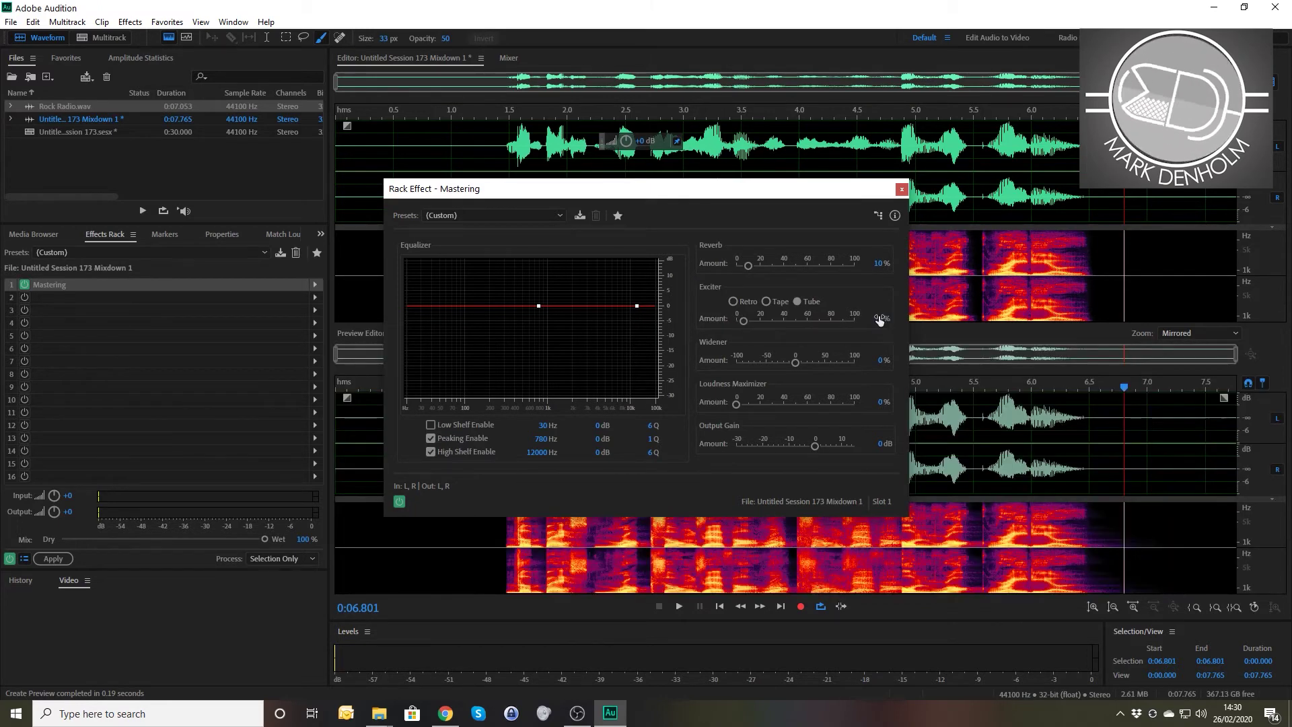
{"action": "type", "text": "5"}
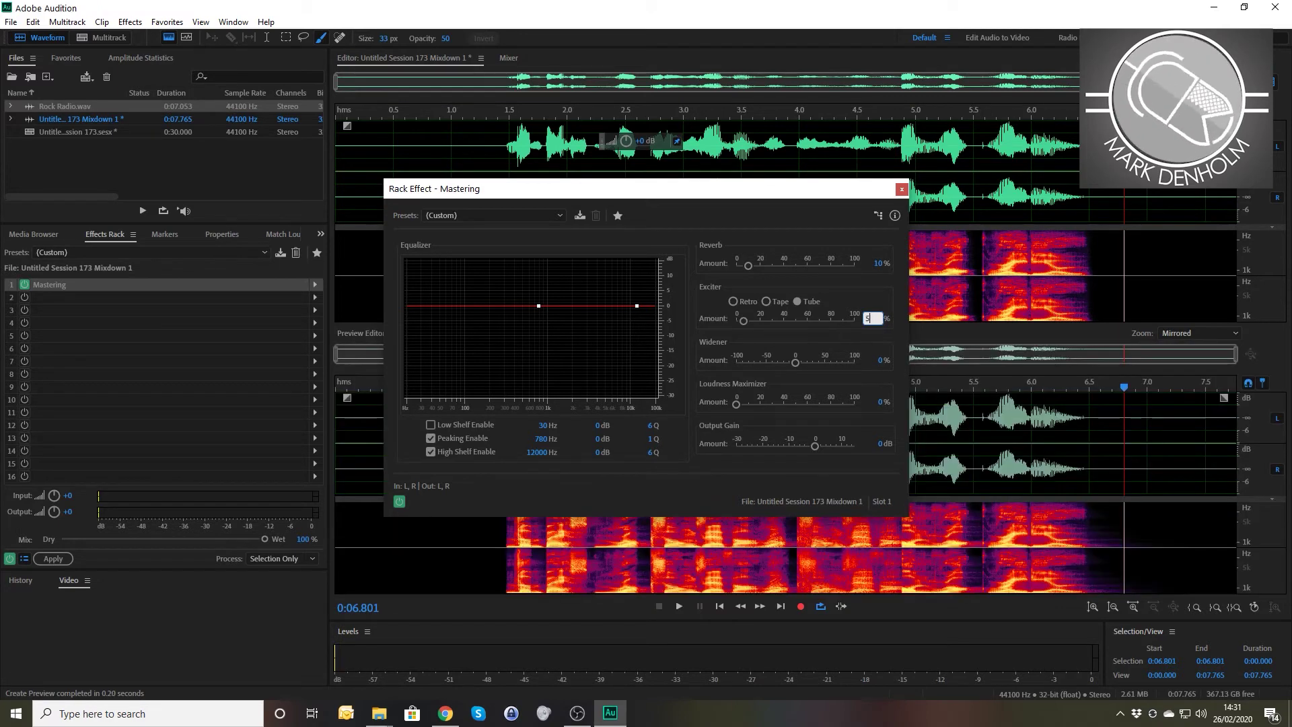
{"action": "key", "text": "Return"}
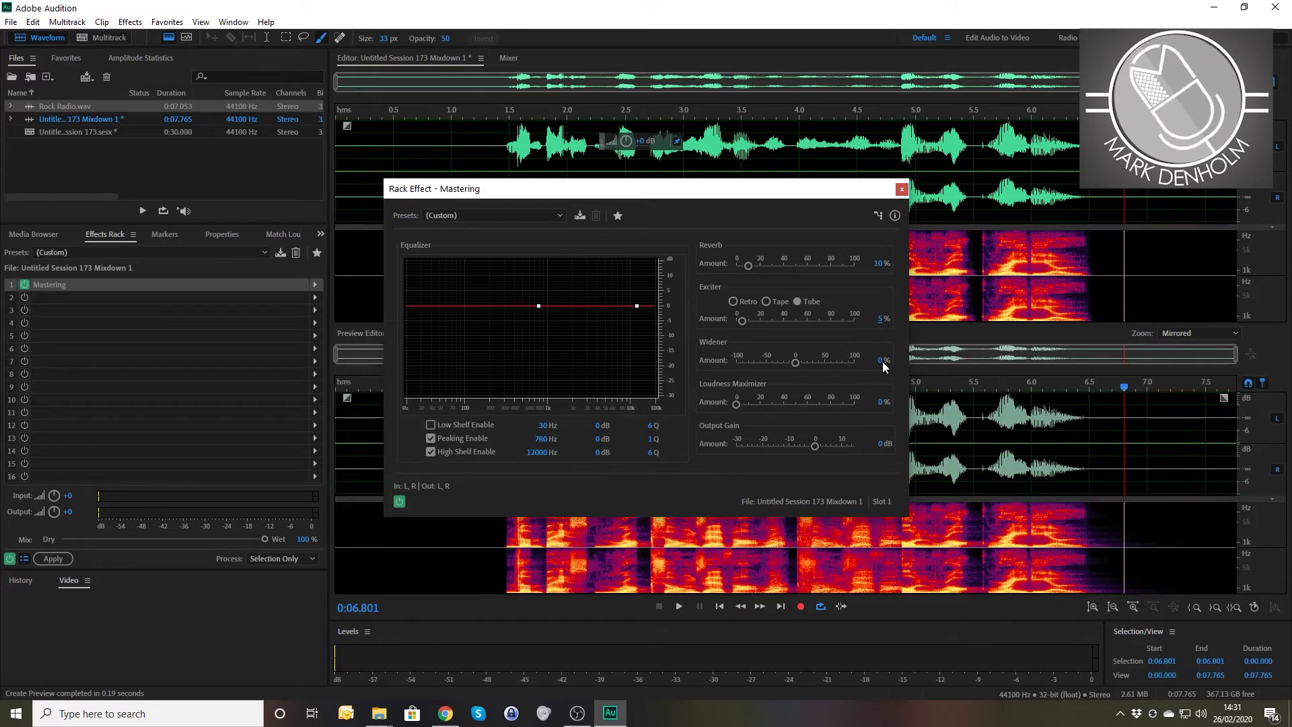
{"action": "left_click", "coordinate": [883, 361]}
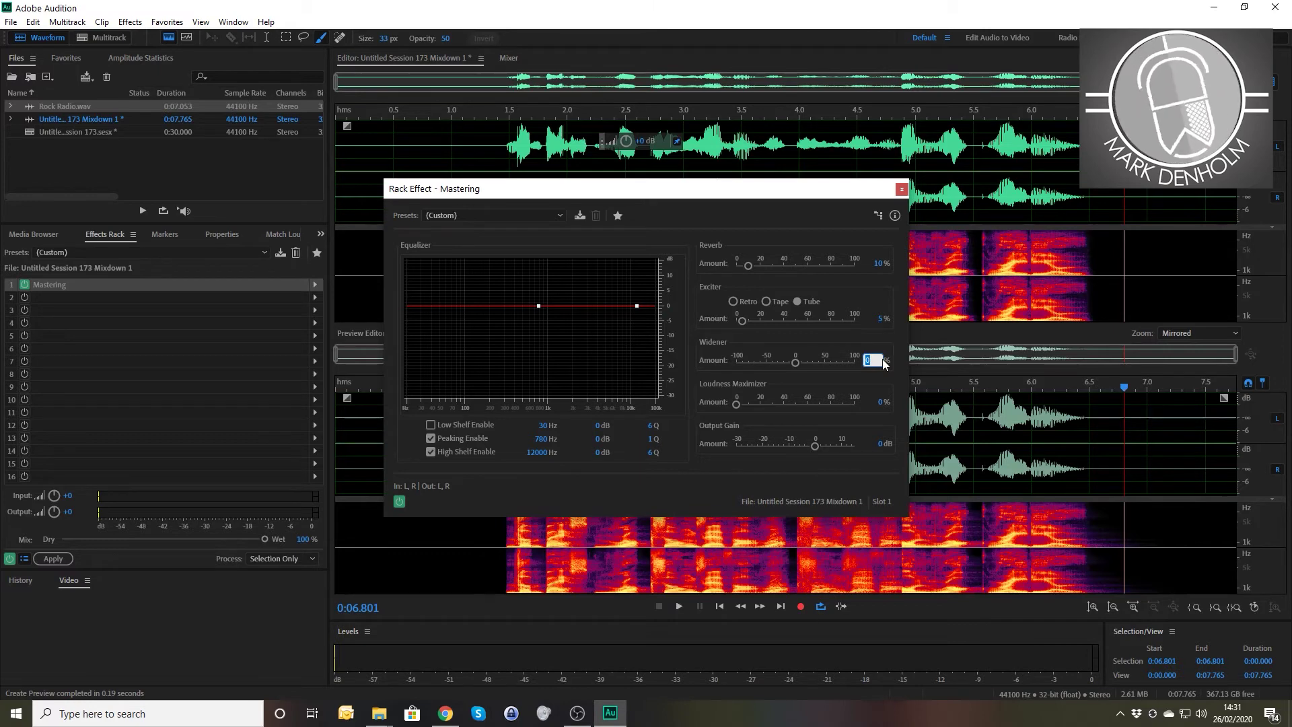
{"action": "type", "text": "20"}
{"action": "key", "text": "Return"}
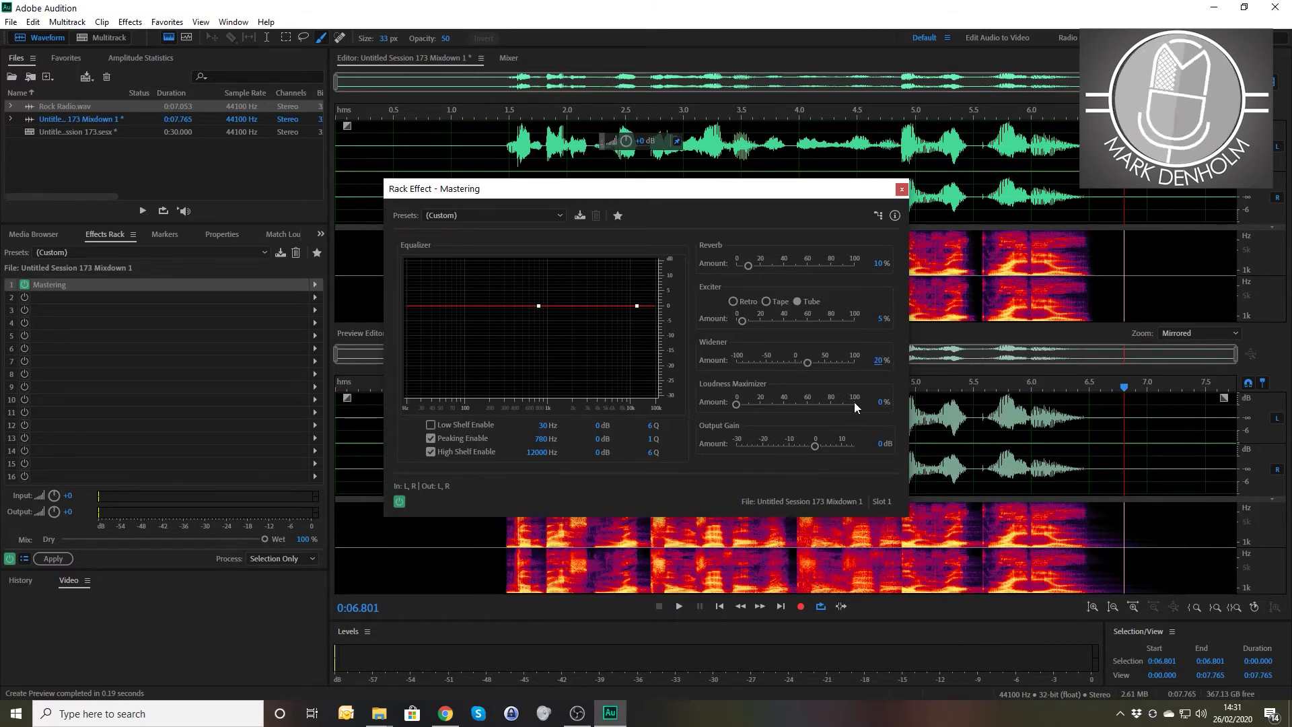
Step: Move the Mastering effect window off the preview waveform and set the Loudness Maximizer amount to 30%
{"action": "left_click_drag", "start_coordinate": [696, 189], "coordinate": [581, 106]}
{"action": "left_click", "coordinate": [766, 320]}
{"action": "type", "text": "30"}
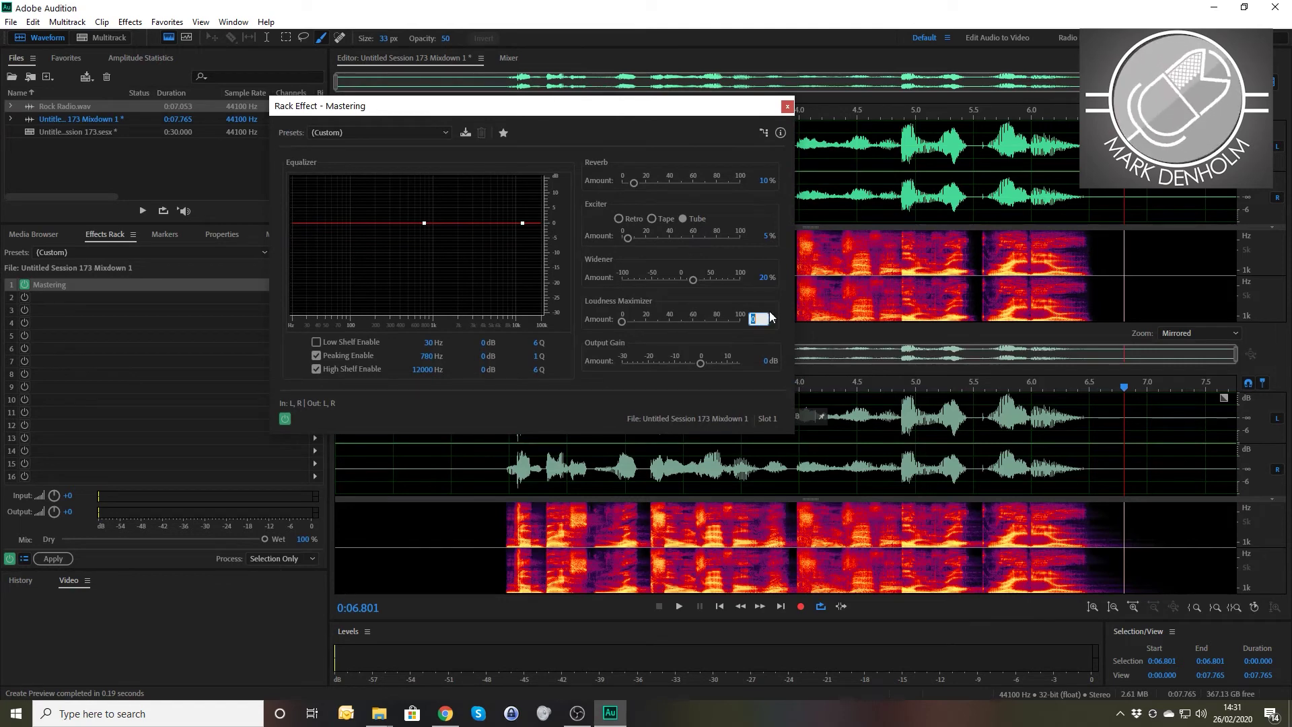
{"action": "key", "text": "Return"}
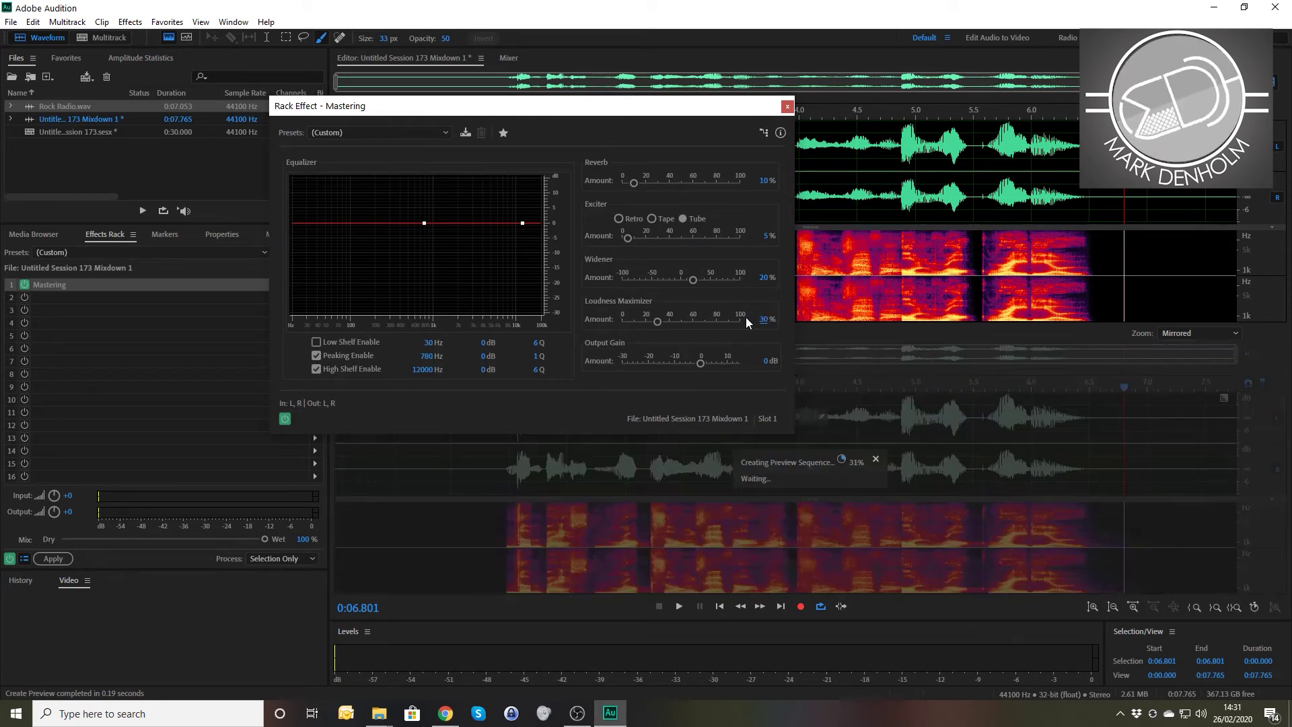
Step: Play the mastered preview from about 1.32 s, just before the voice starts, and stop it after the phrase ends
{"action": "left_click", "coordinate": [489, 477]}
{"action": "key", "text": "space"}
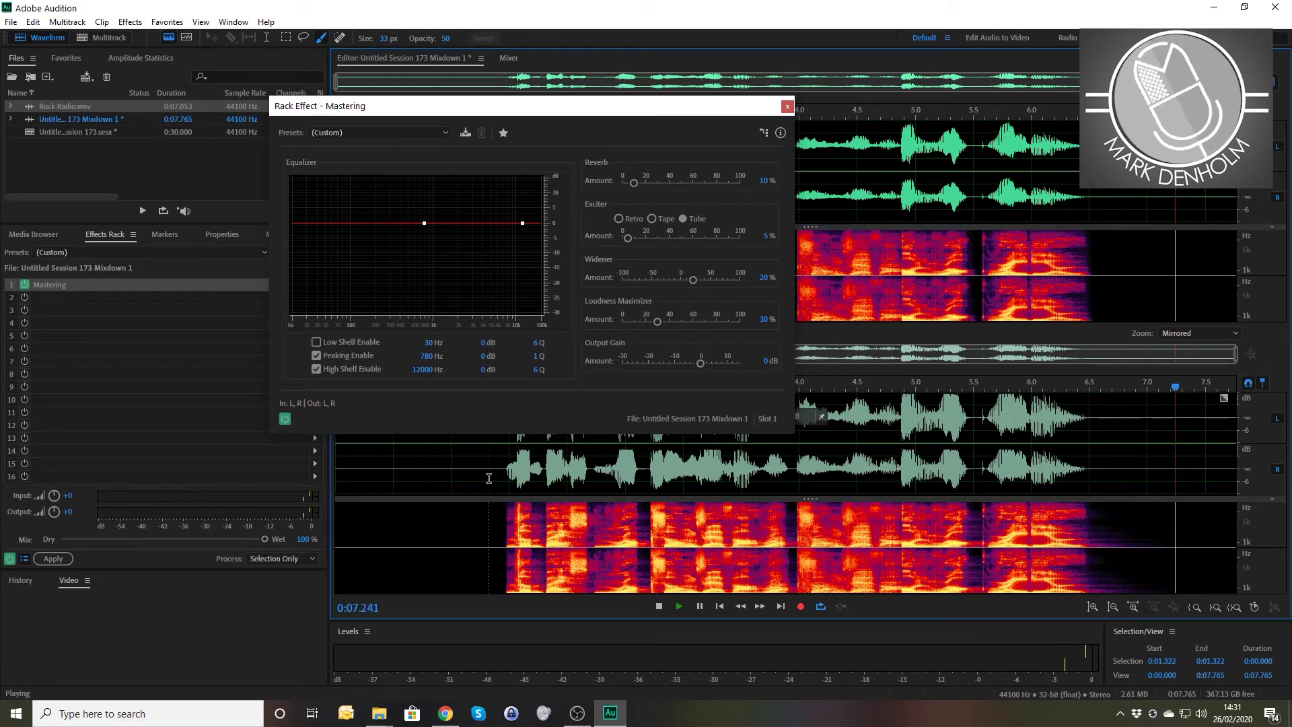
{"action": "key", "text": "space"}
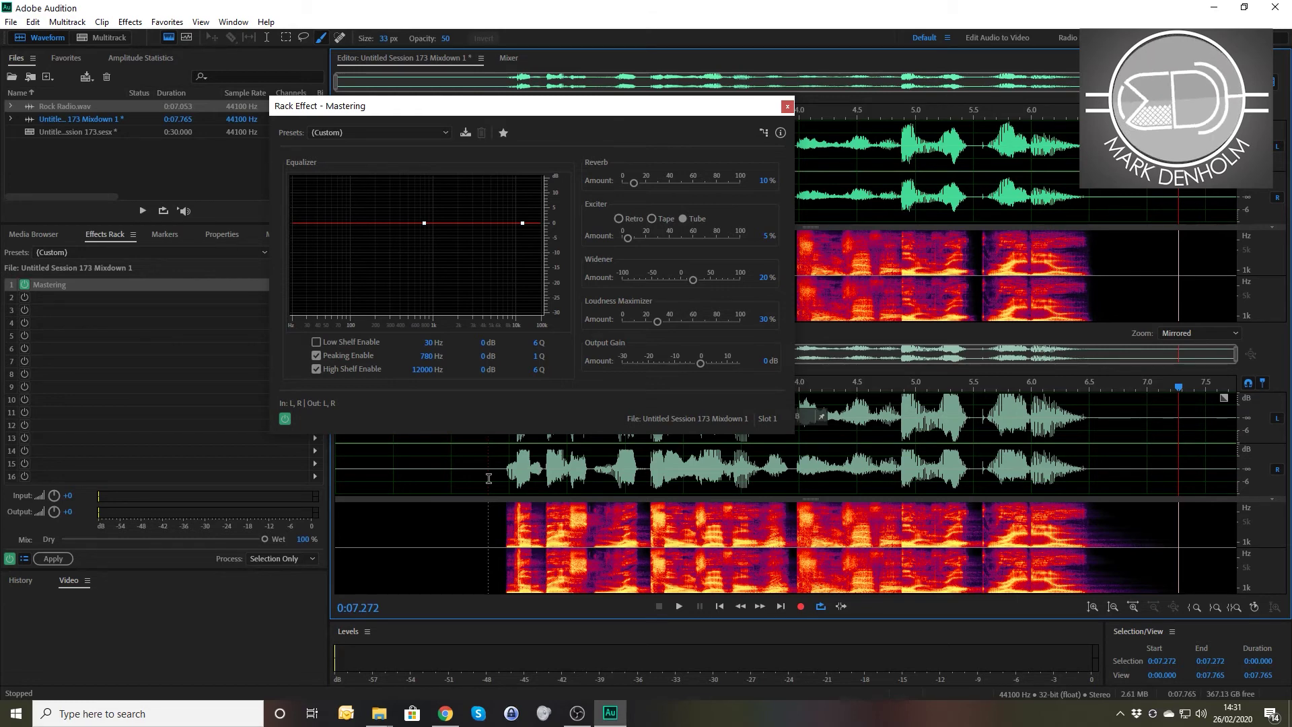
Step: Close the Mastering effect window and play the mixdown from about 1.36 s, just before the voice starts
{"action": "left_click", "coordinate": [787, 107]}
{"action": "left_click", "coordinate": [477, 232]}
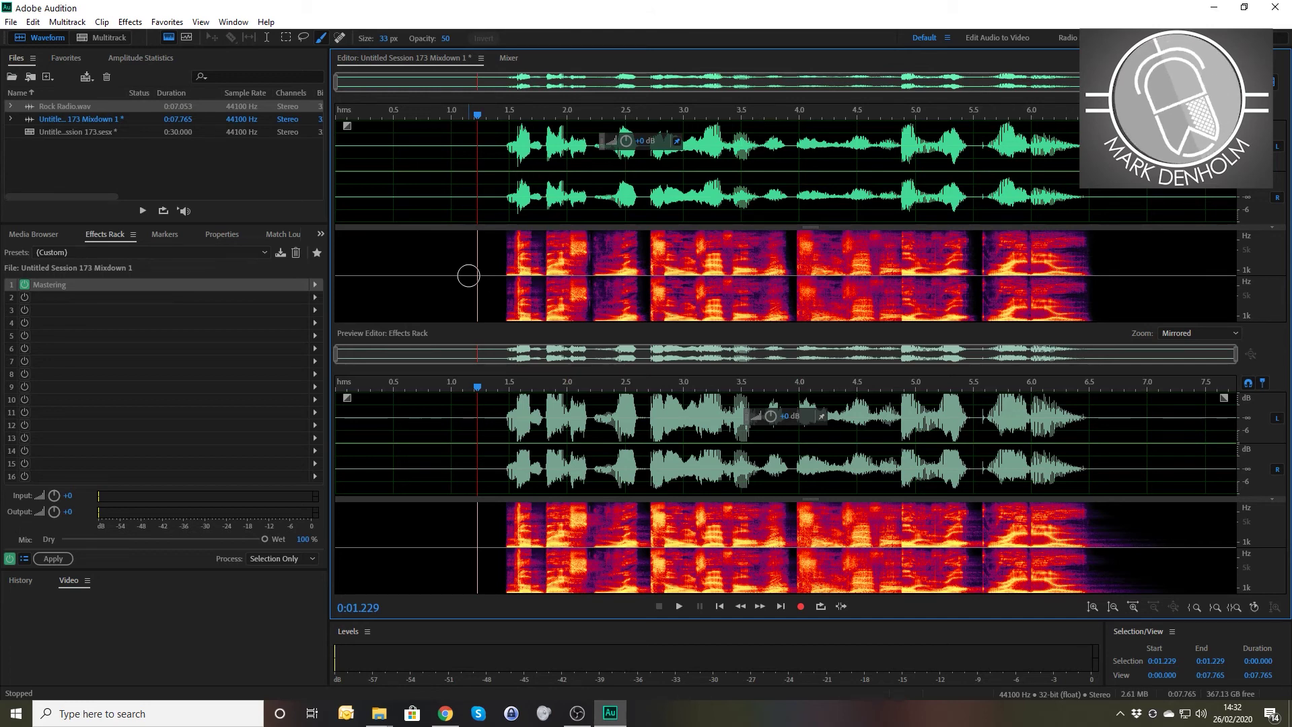
{"action": "left_click", "coordinate": [493, 185]}
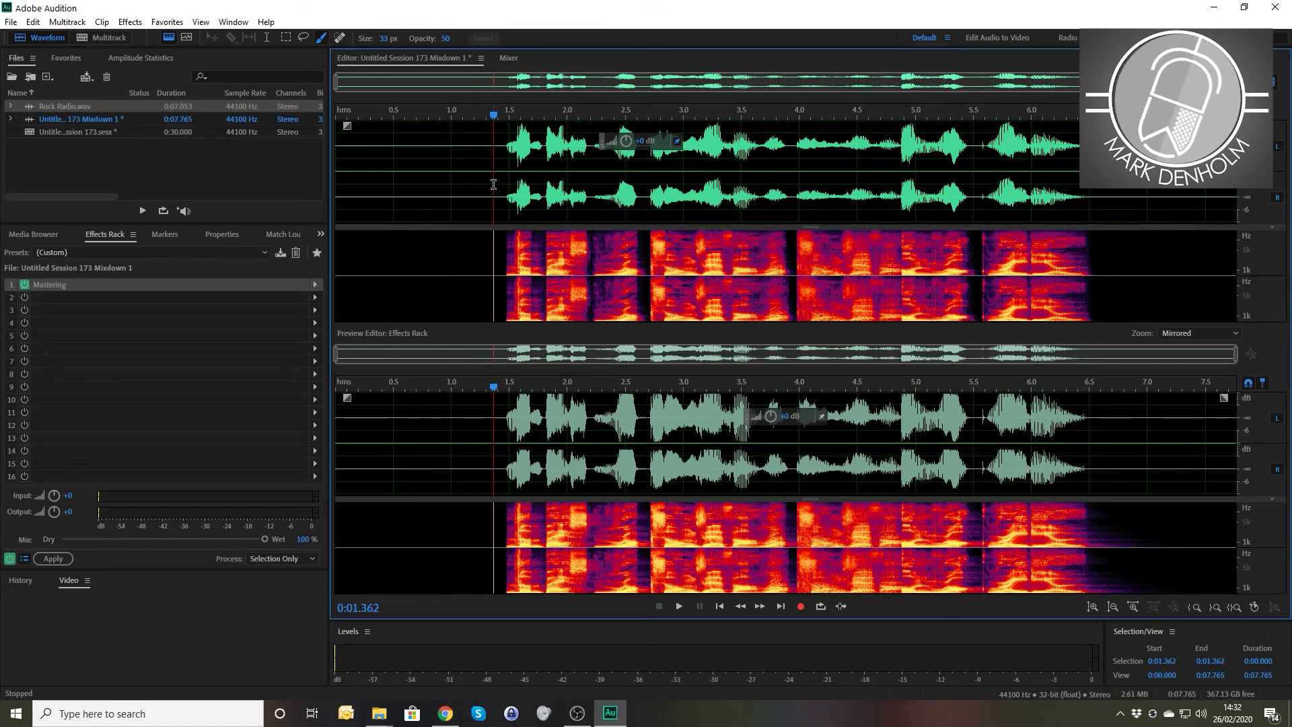
{"action": "key", "text": "space"}
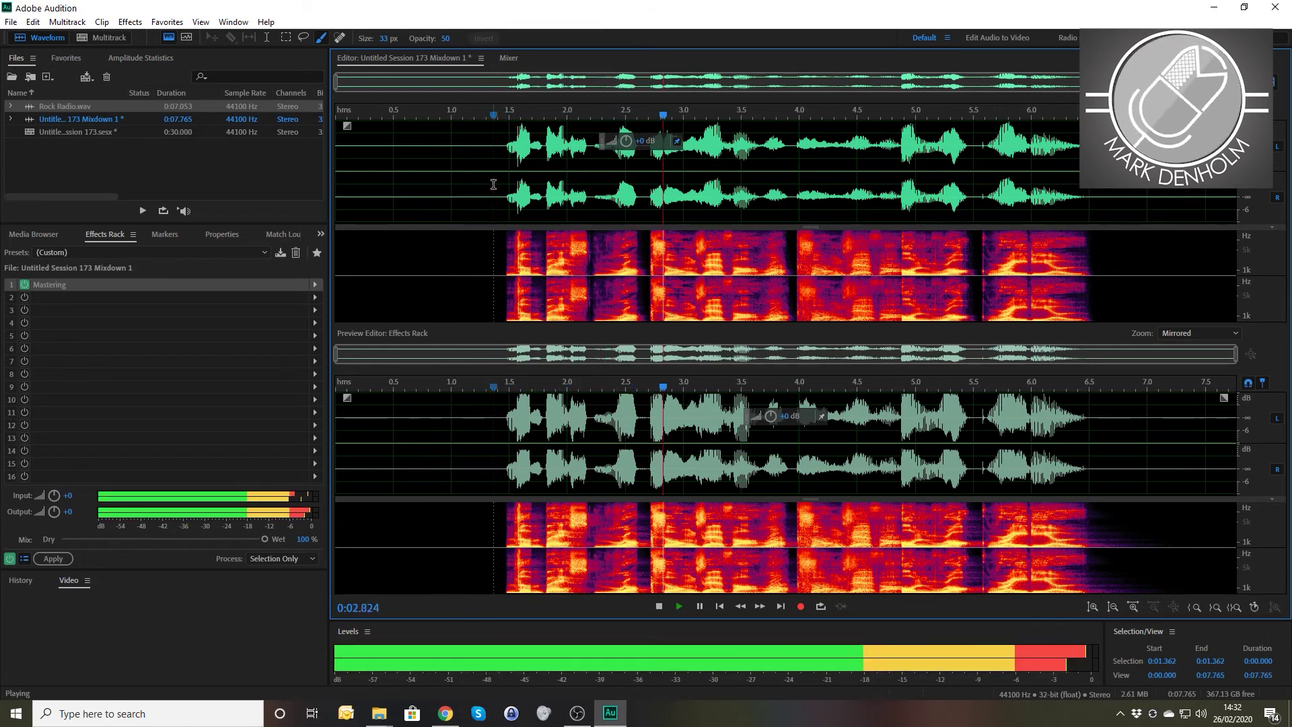